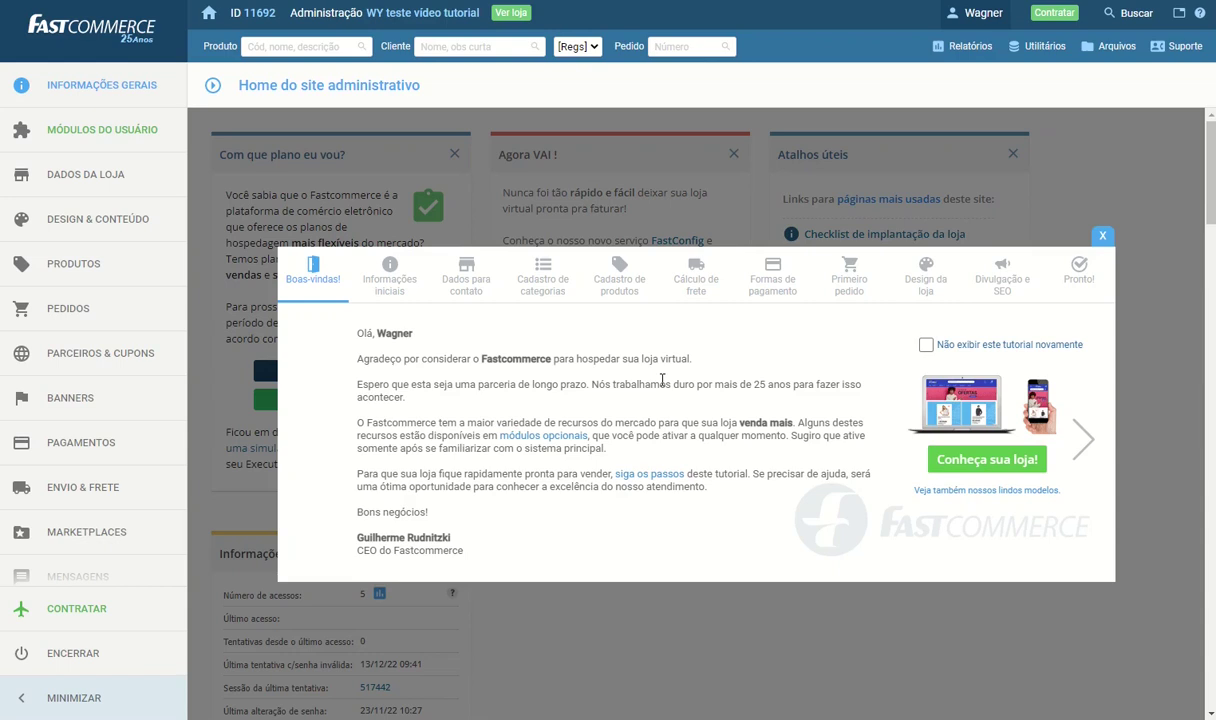
Open the payment settings overview from the PAGAMENTOS section of the admin sidebar
click(62, 444)
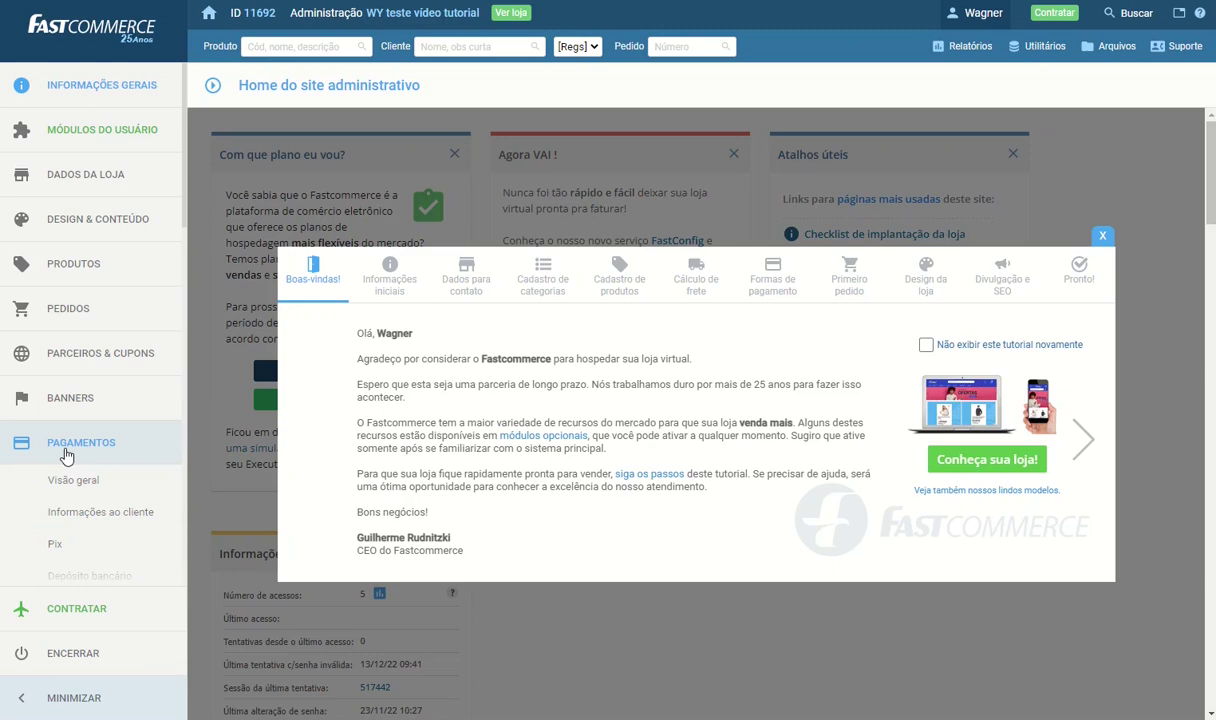
click(70, 484)
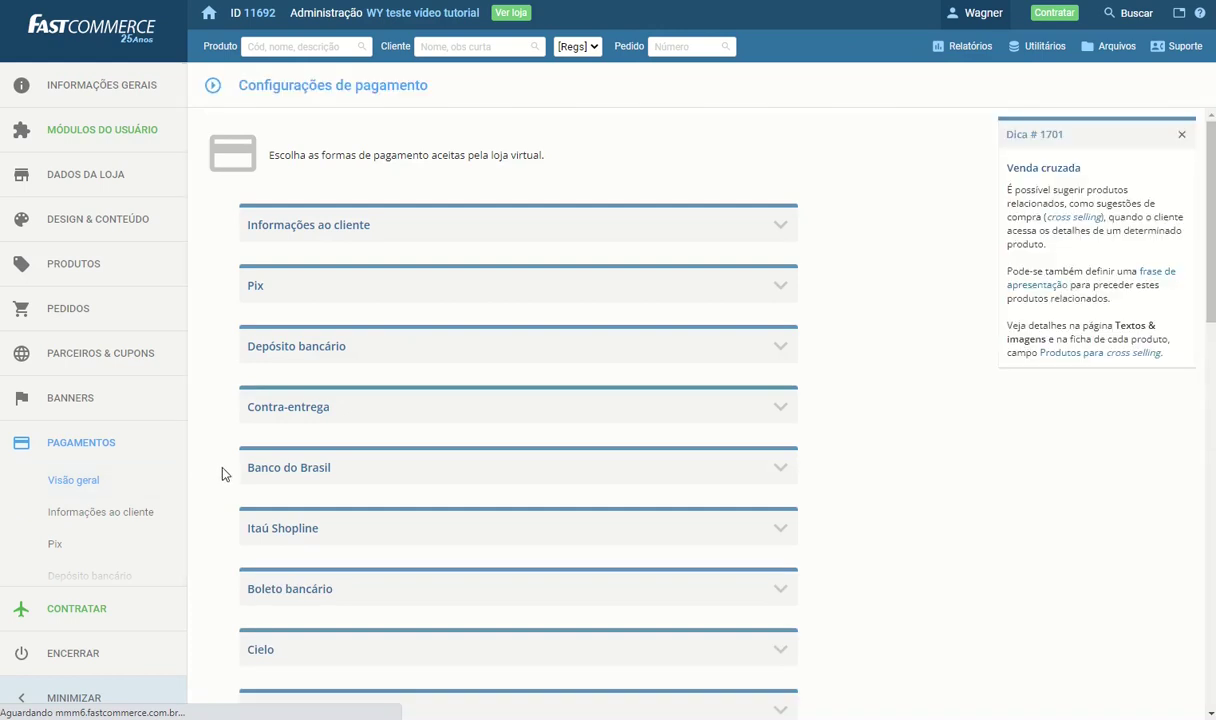
Set Pix to Pix Genérico with the store's Pix key, merchant 'Minha loja', city São Paulo, and save
click(695, 292)
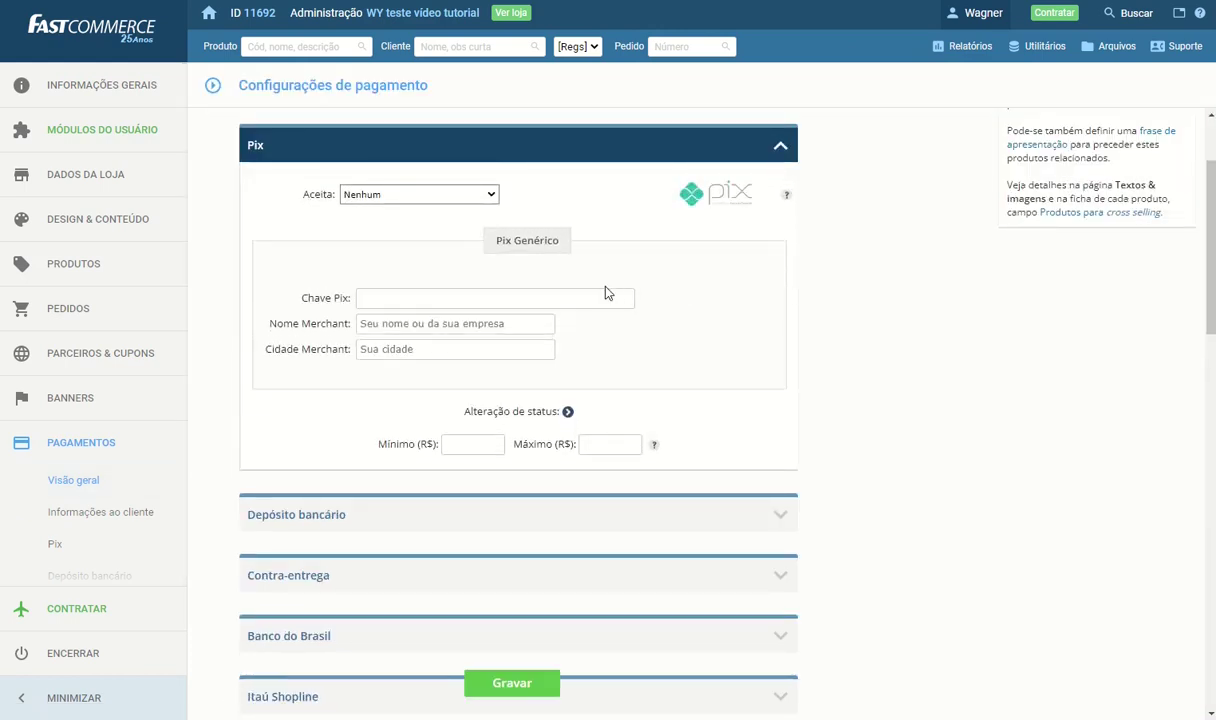
click(460, 195)
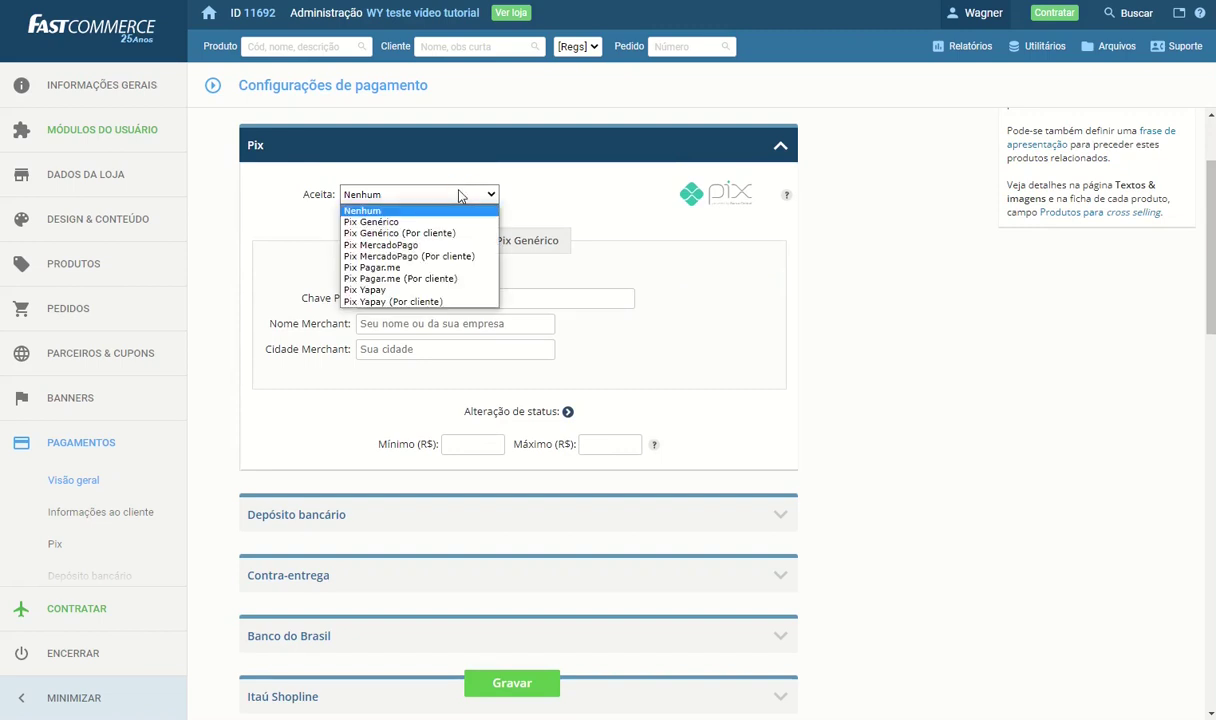
click(405, 221)
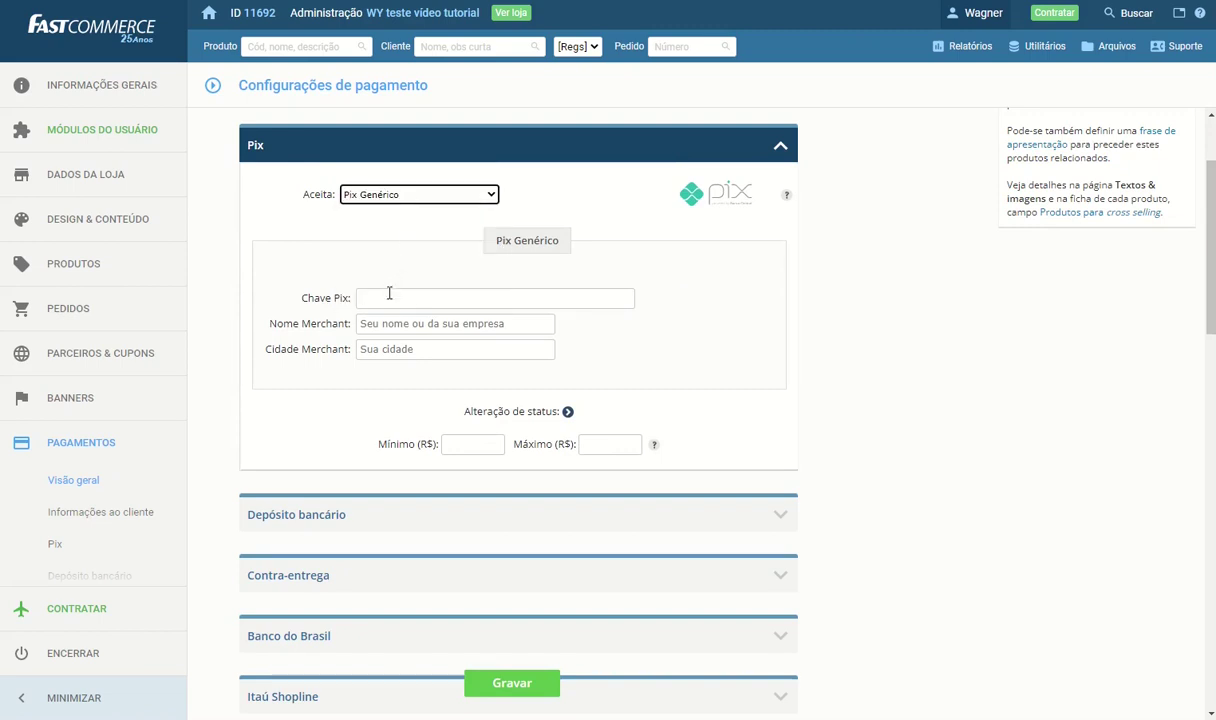
click(388, 302)
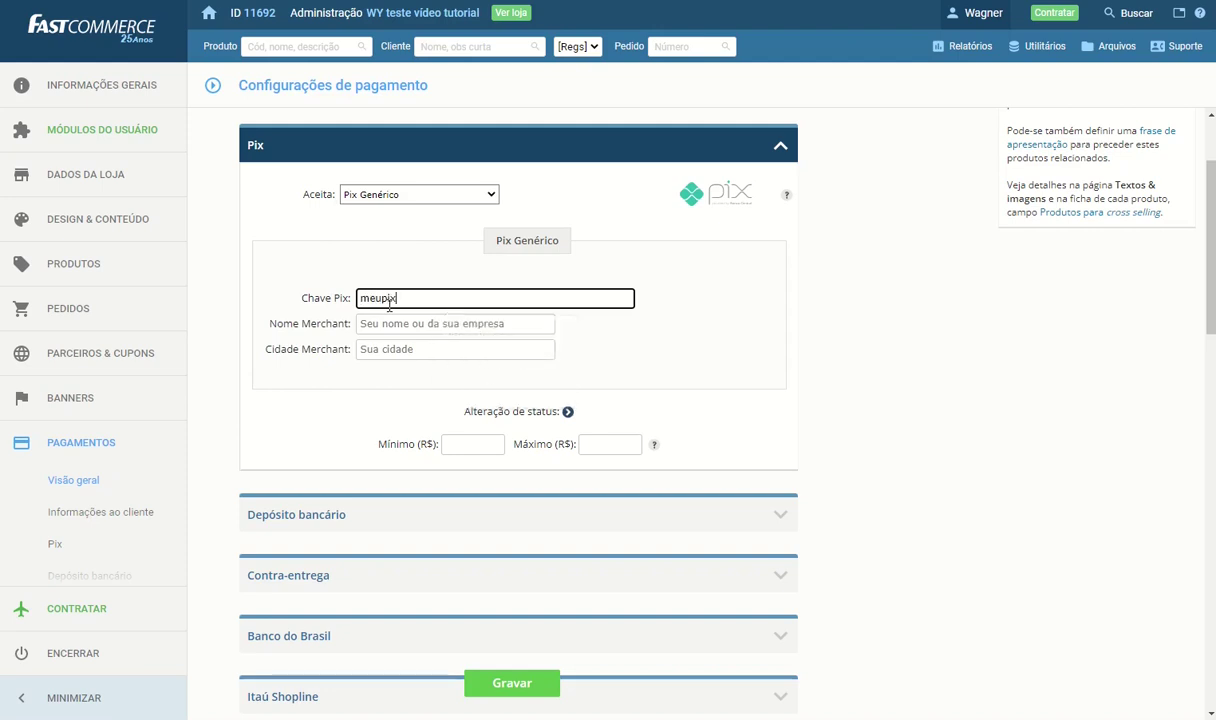
click(377, 327)
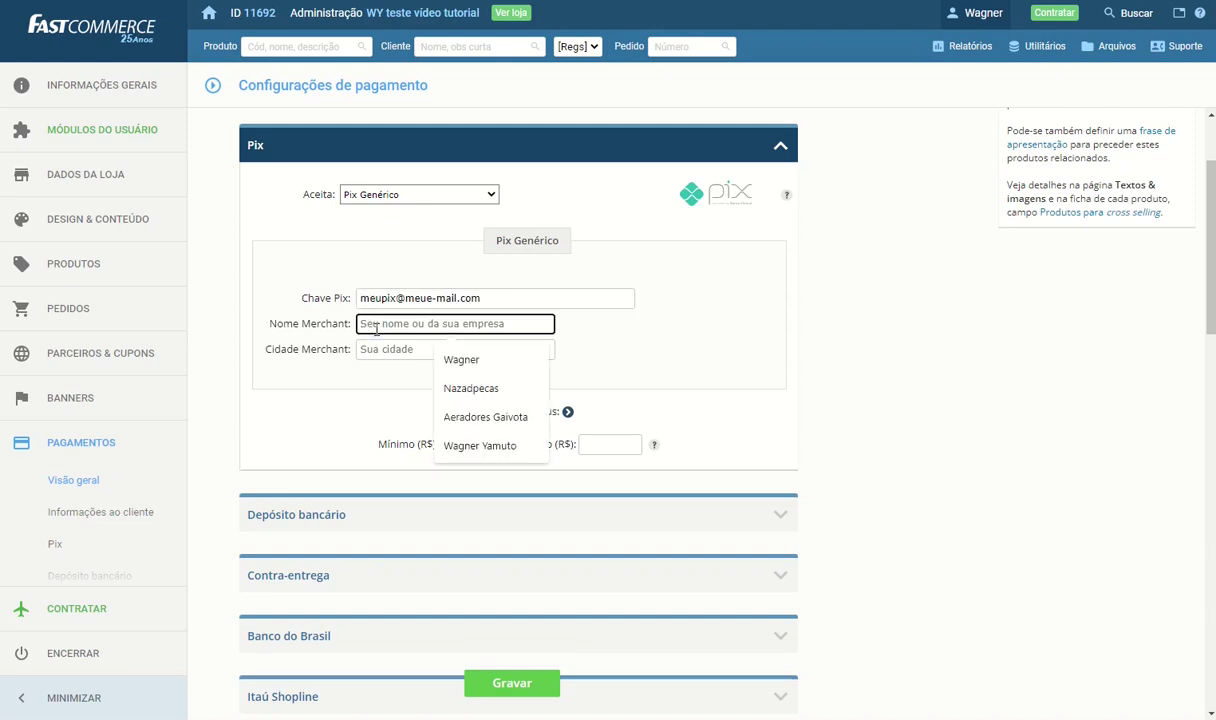
text(Minha loja)
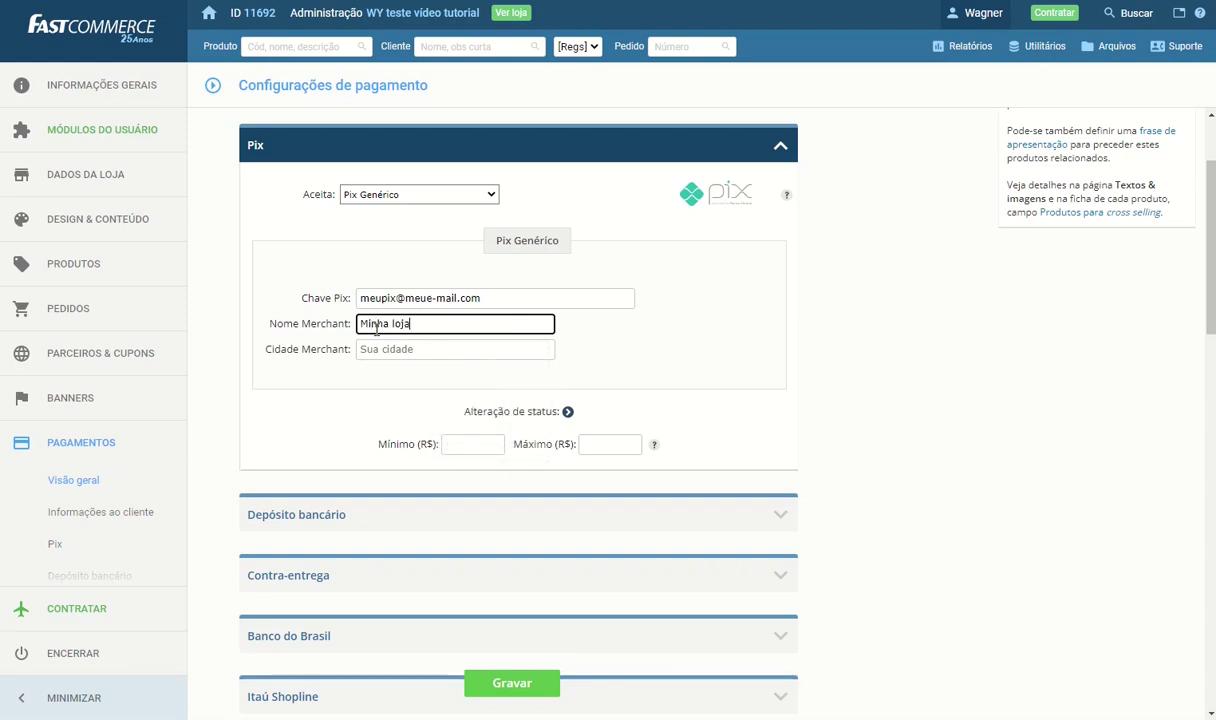
click(393, 348)
text(S)
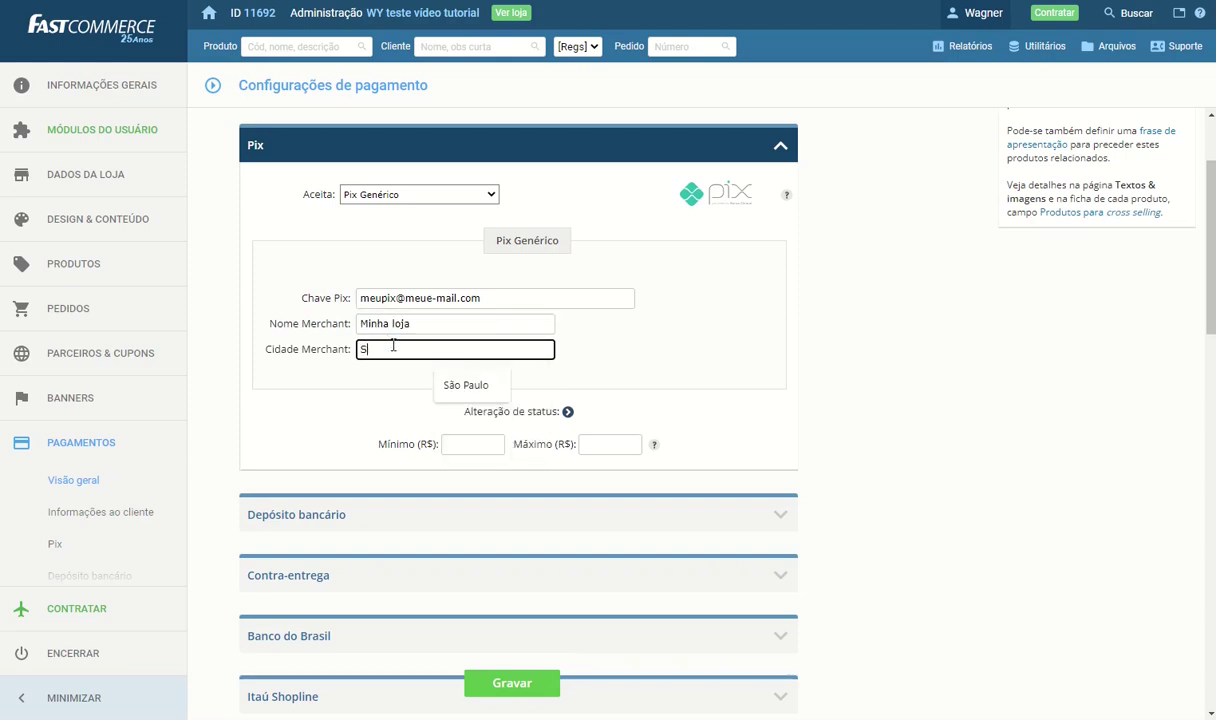
text(ão Paulo)
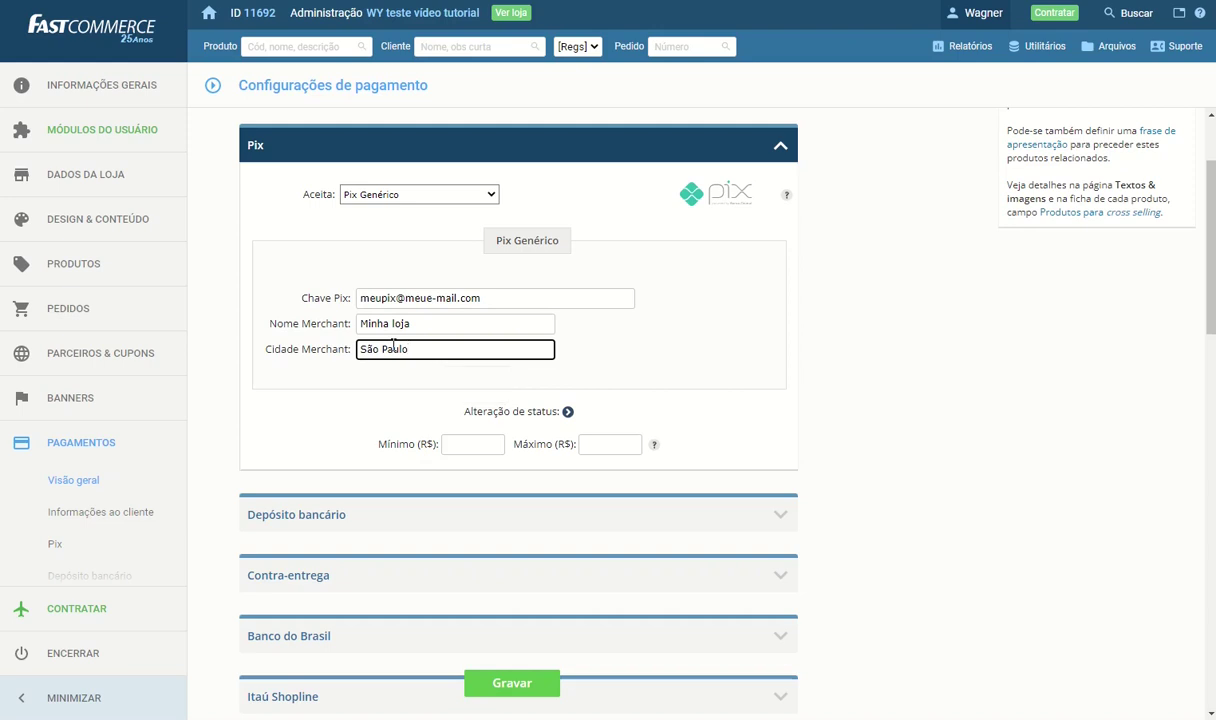
click(508, 682)
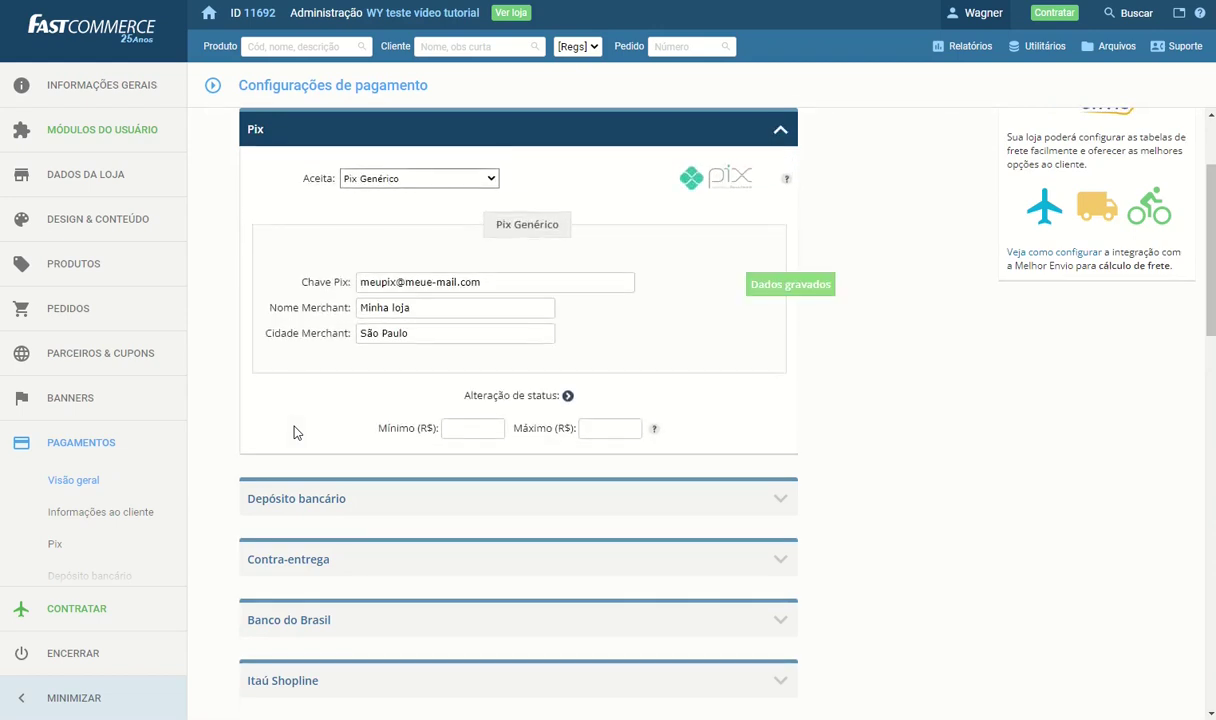
Accept bank deposits for everyone, keeping 001 BANCO DO BRASIL SA as the bank
click(433, 500)
click(398, 194)
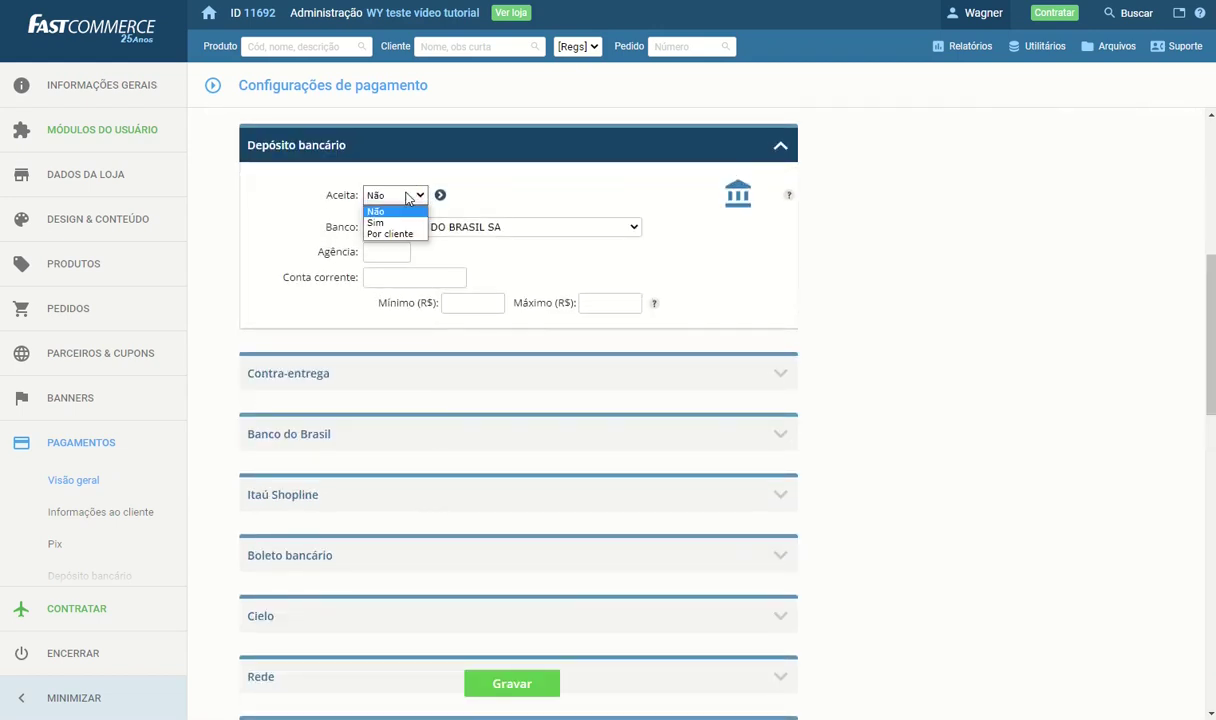
click(409, 235)
click(382, 195)
click(385, 222)
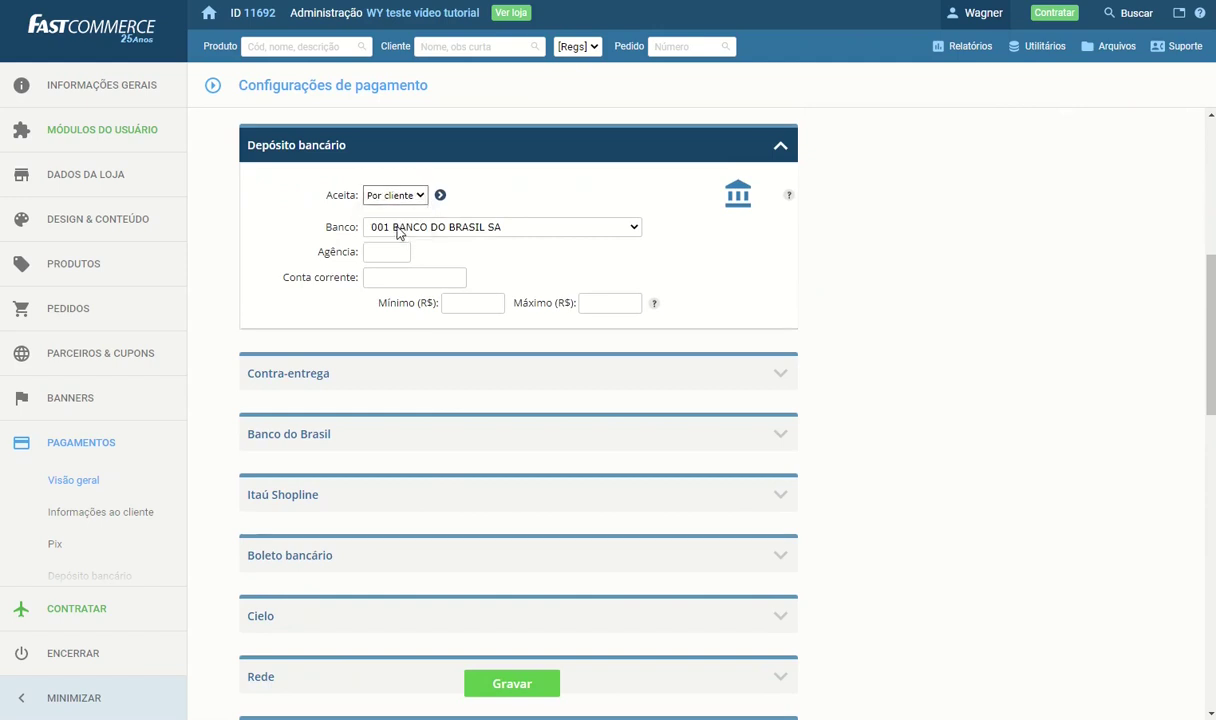
click(403, 230)
click(400, 244)
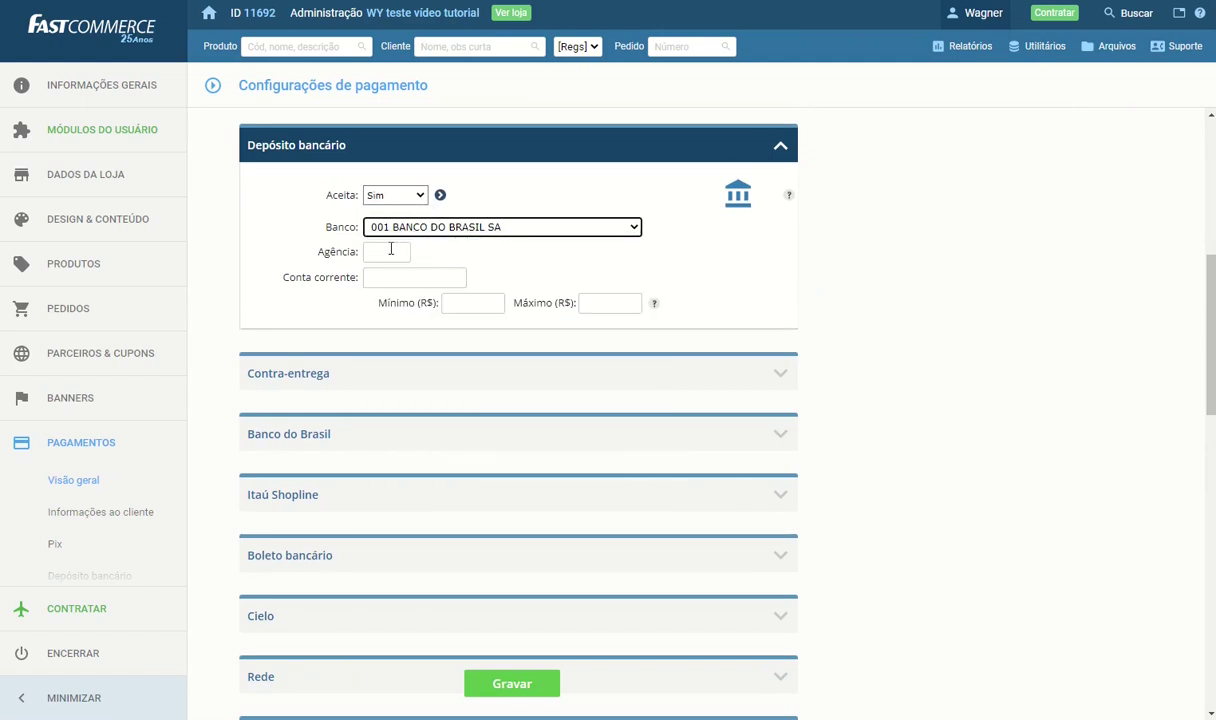
Enter branch 132 and the current account number, then save the bank deposit settings
click(390, 251)
text(132)
click(391, 280)
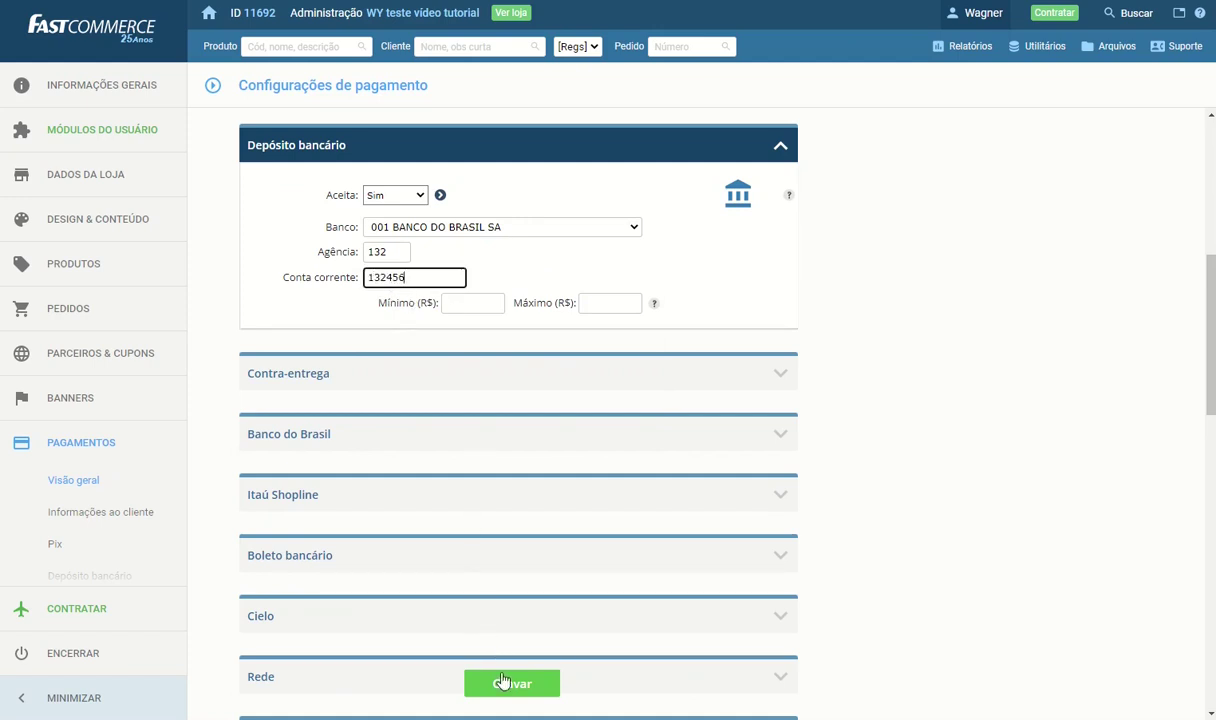
click(500, 682)
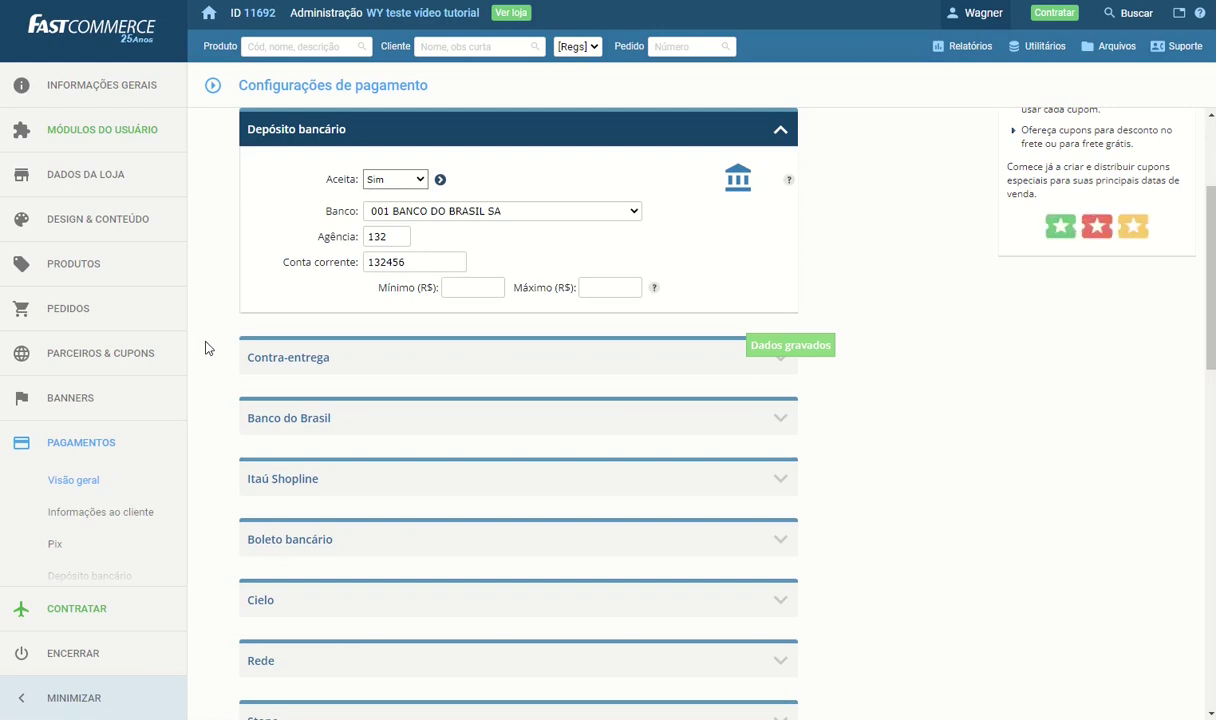
scroll(205, 347, down, 3)
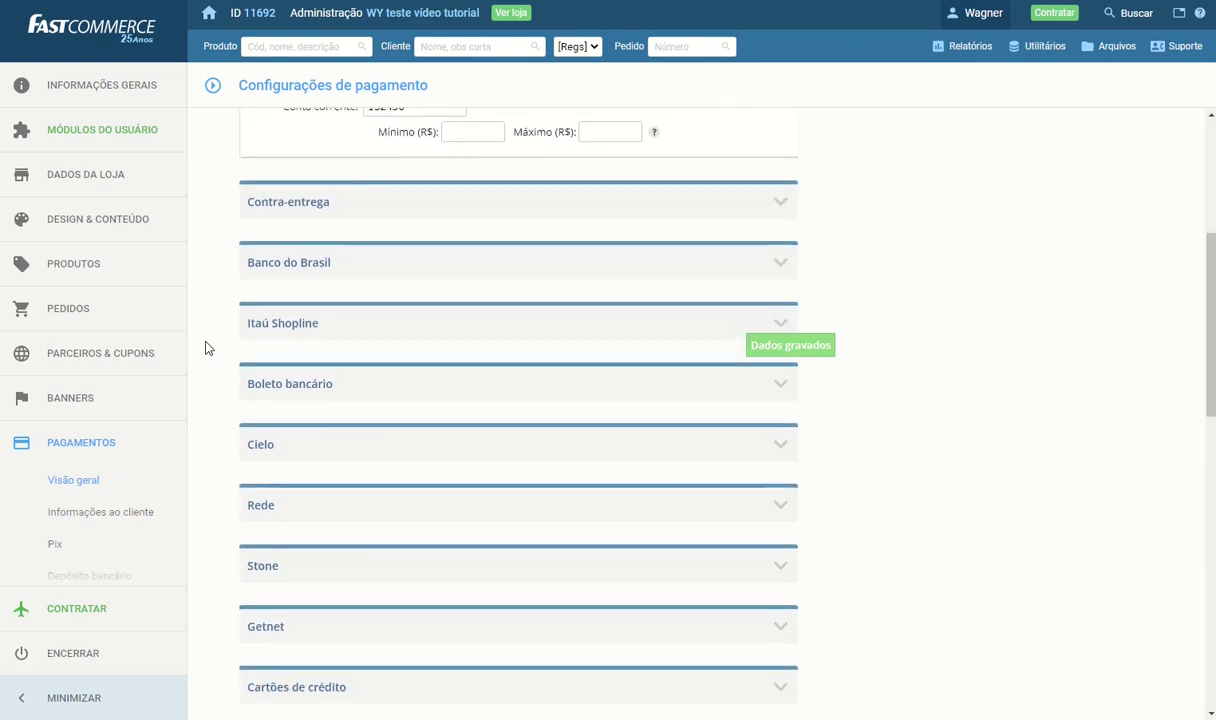
Expand PagSeguro UOL, start authorization choosing 30 days, then close the popup without finishing
scroll(205, 347, down, 4)
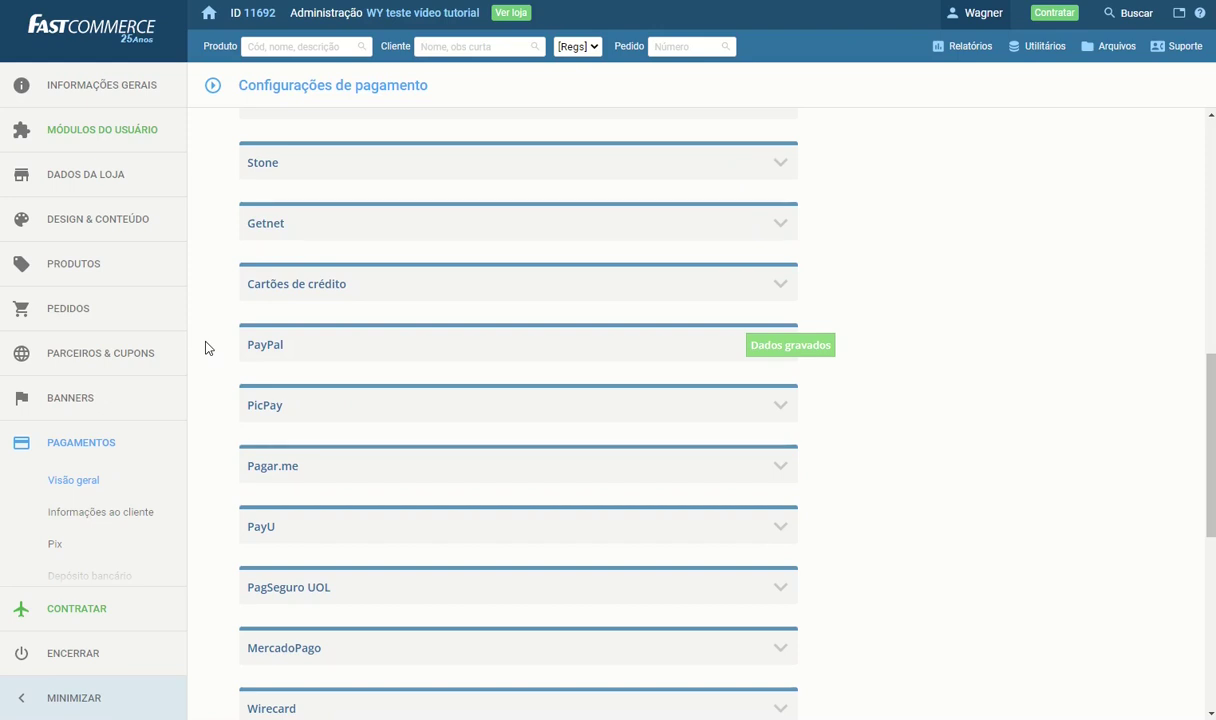
click(547, 599)
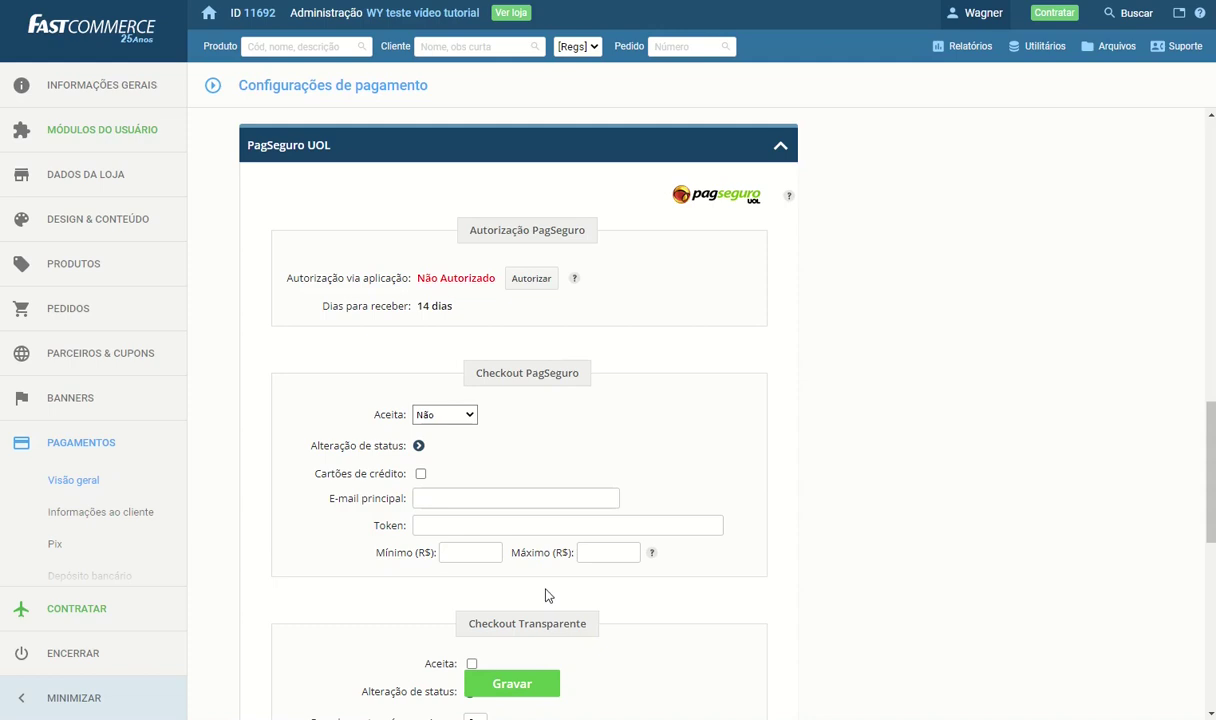
click(530, 279)
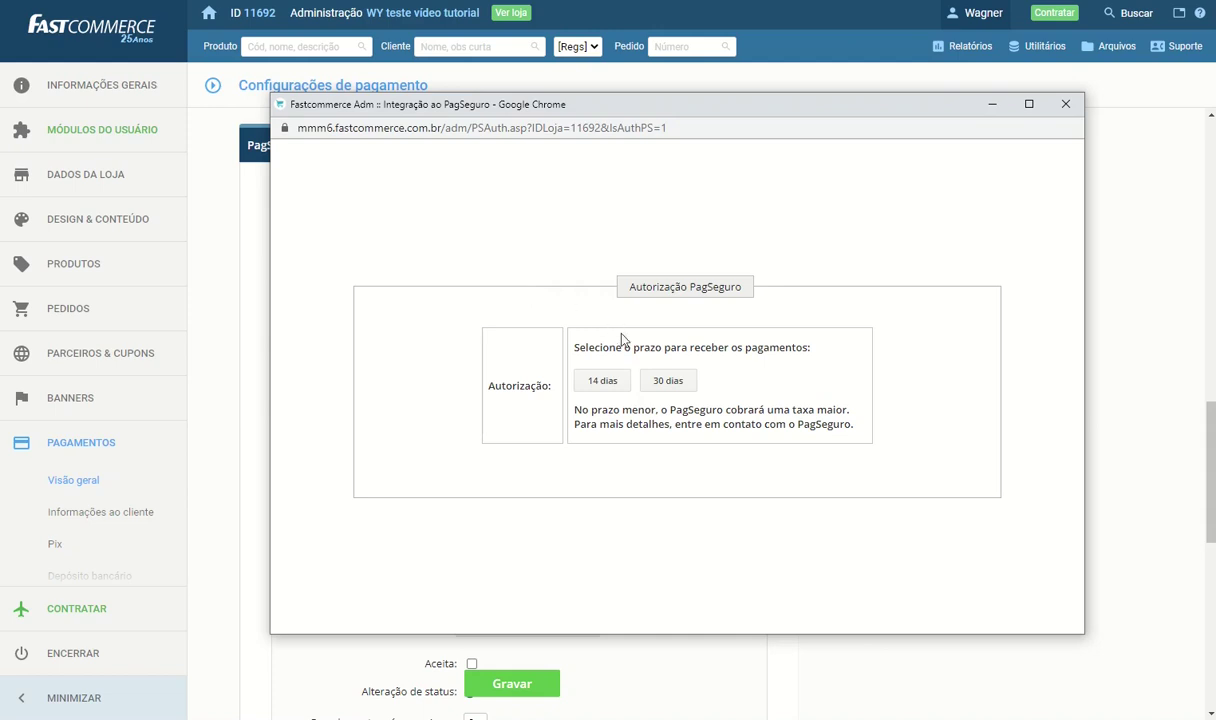
click(661, 386)
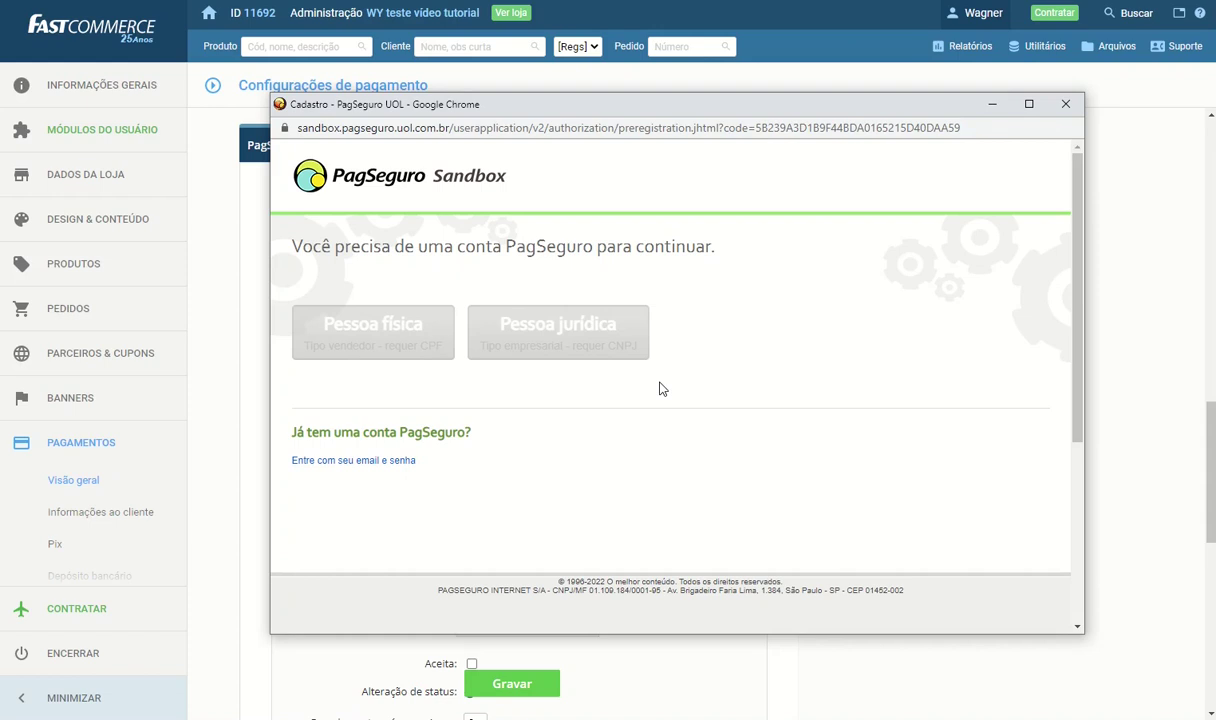
click(1066, 106)
scroll(252, 508, up, 4)
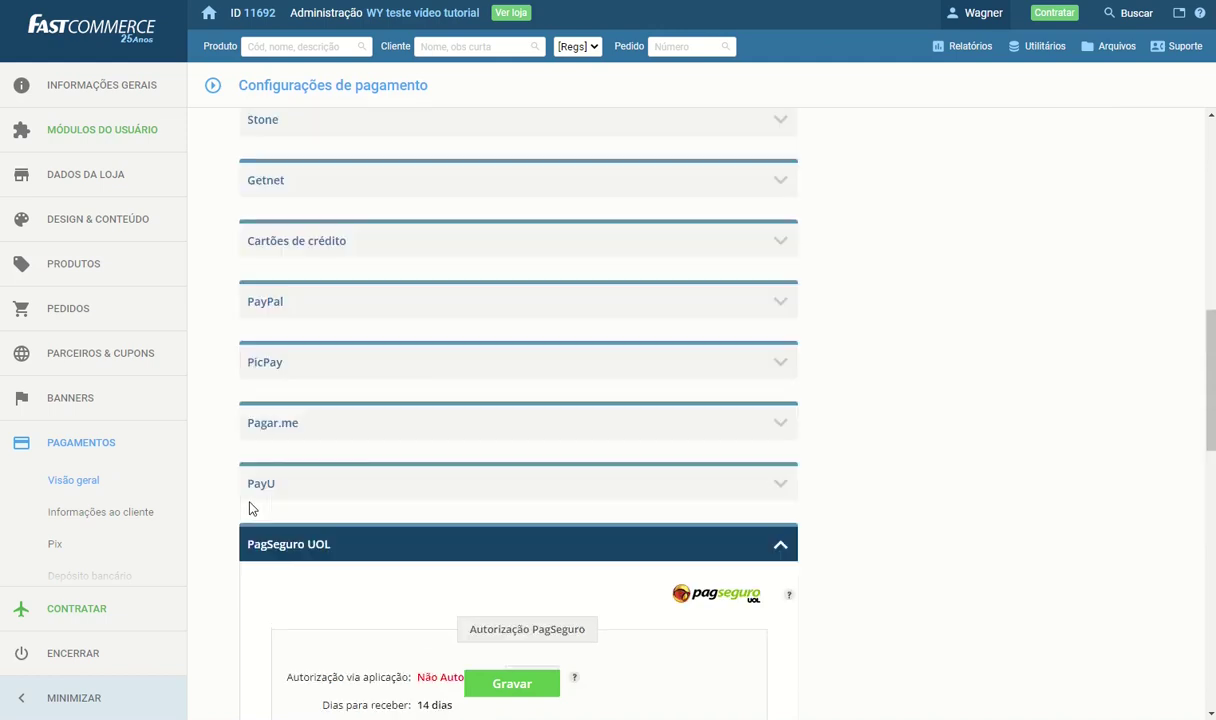
Fill Yapay's Token Account with the saved token, tick transparent checkout Aceita, and save
scroll(250, 508, up, 3)
scroll(247, 510, down, 1)
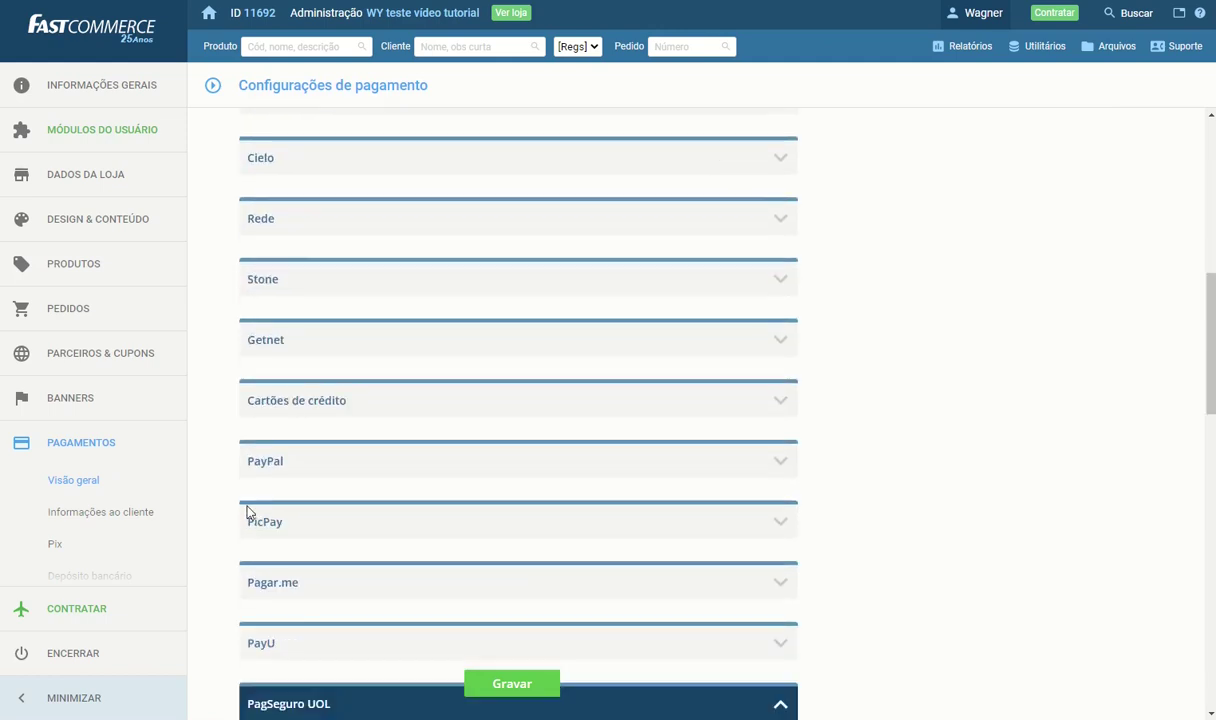
scroll(241, 519, down, 10)
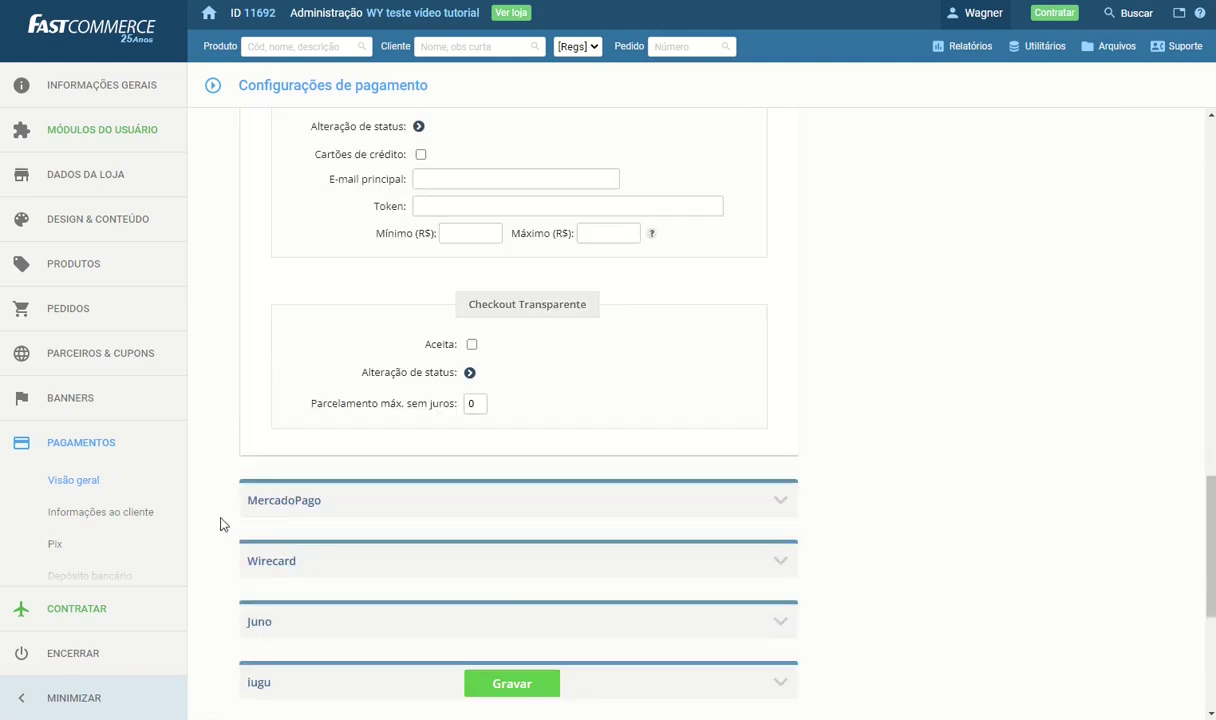
click(254, 492)
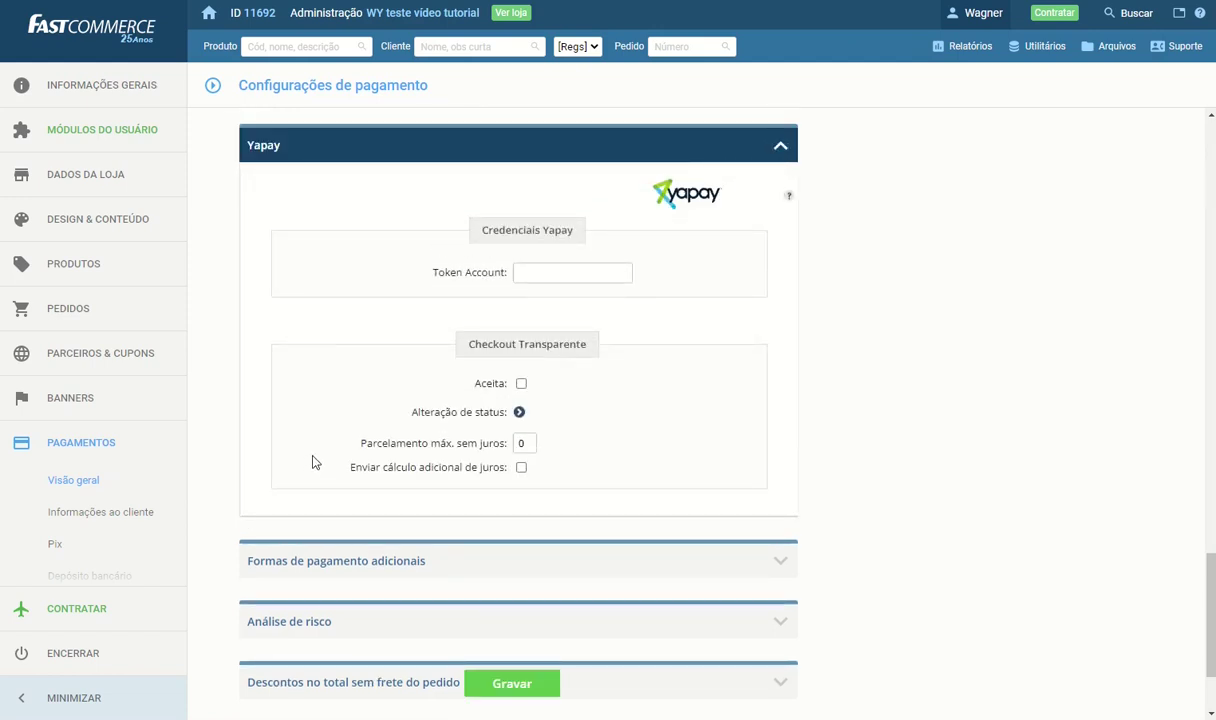
click(520, 272)
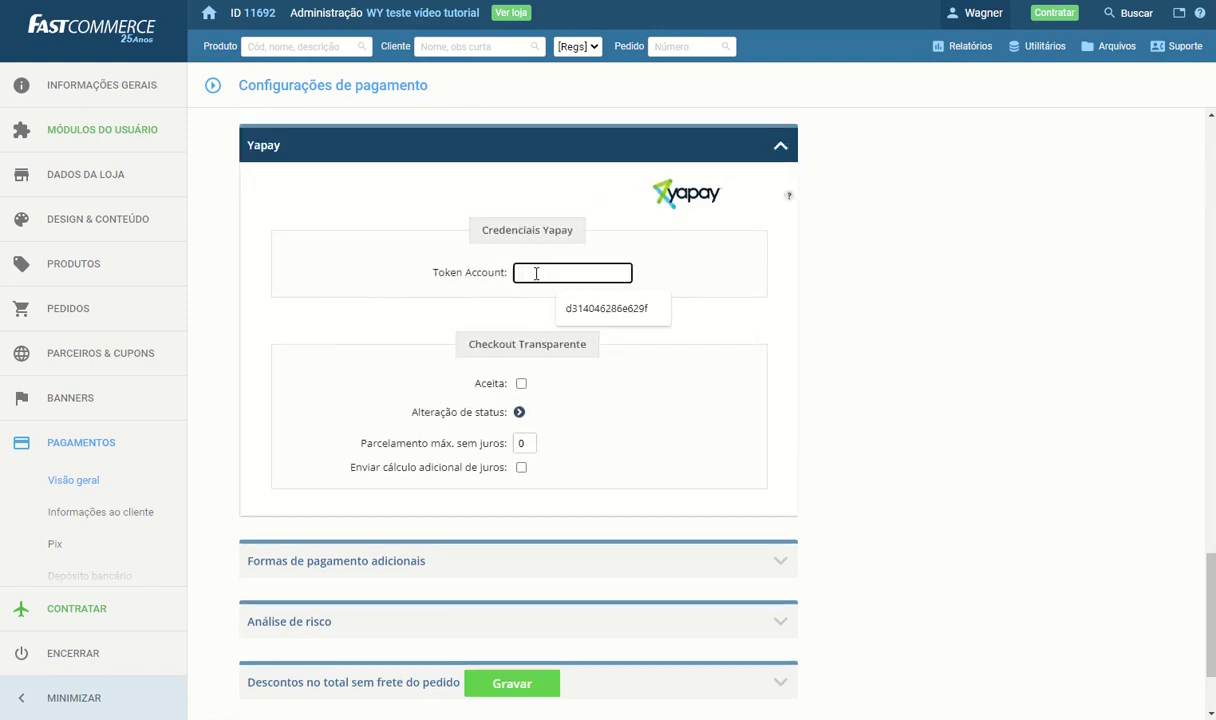
click(610, 310)
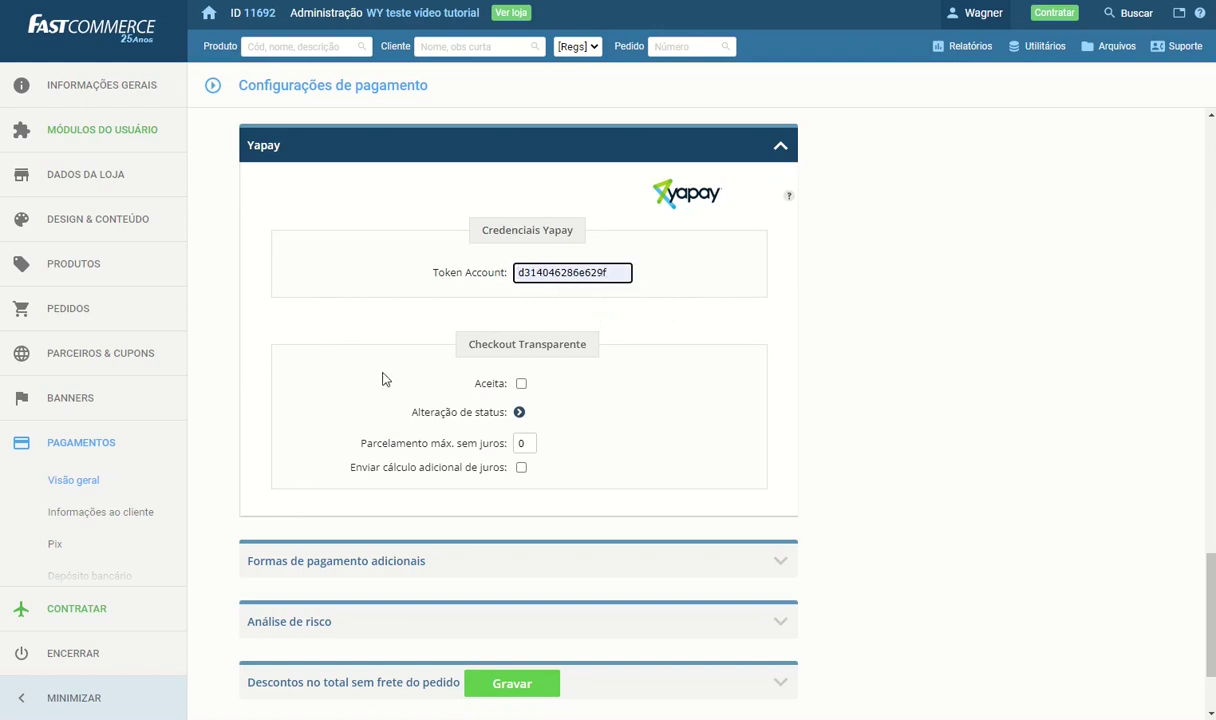
click(522, 385)
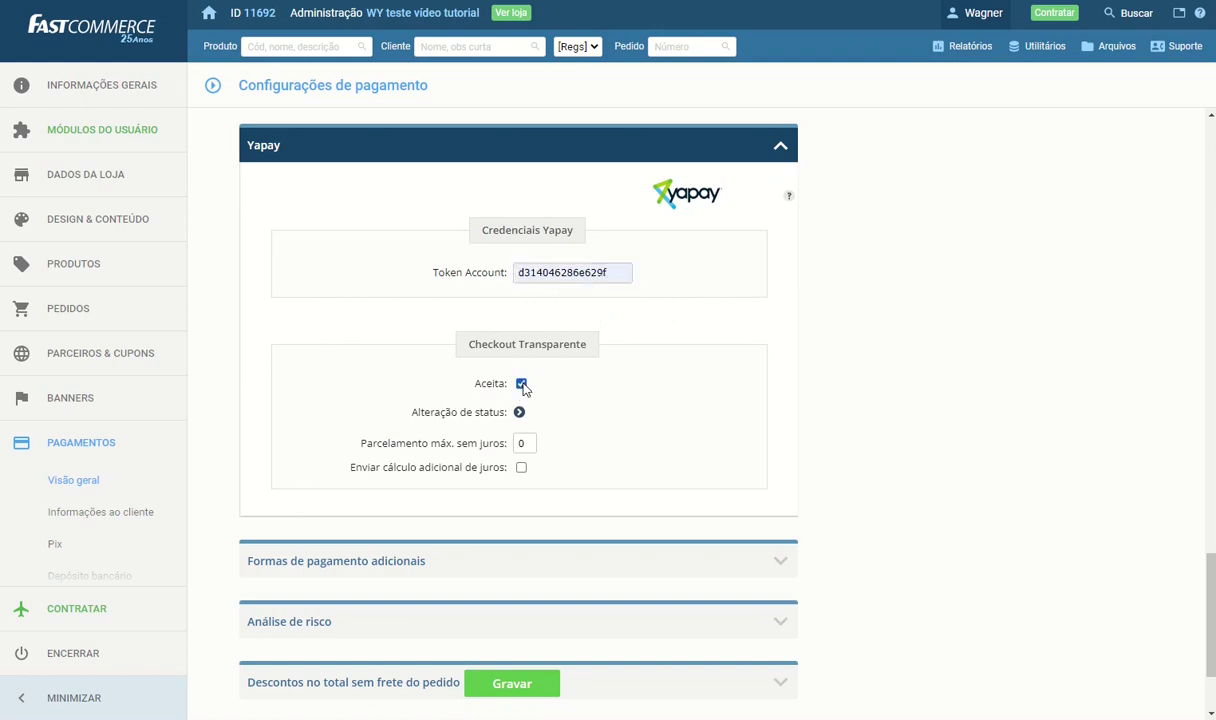
click(506, 692)
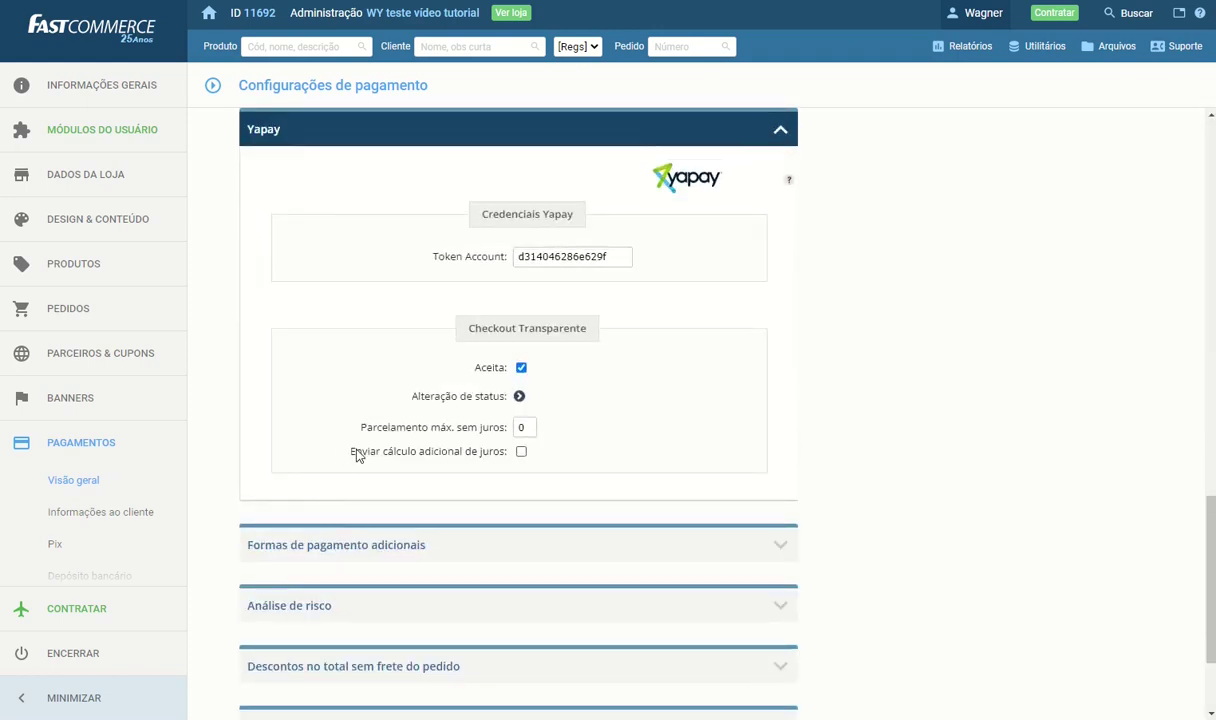
scroll(364, 460, up, 4)
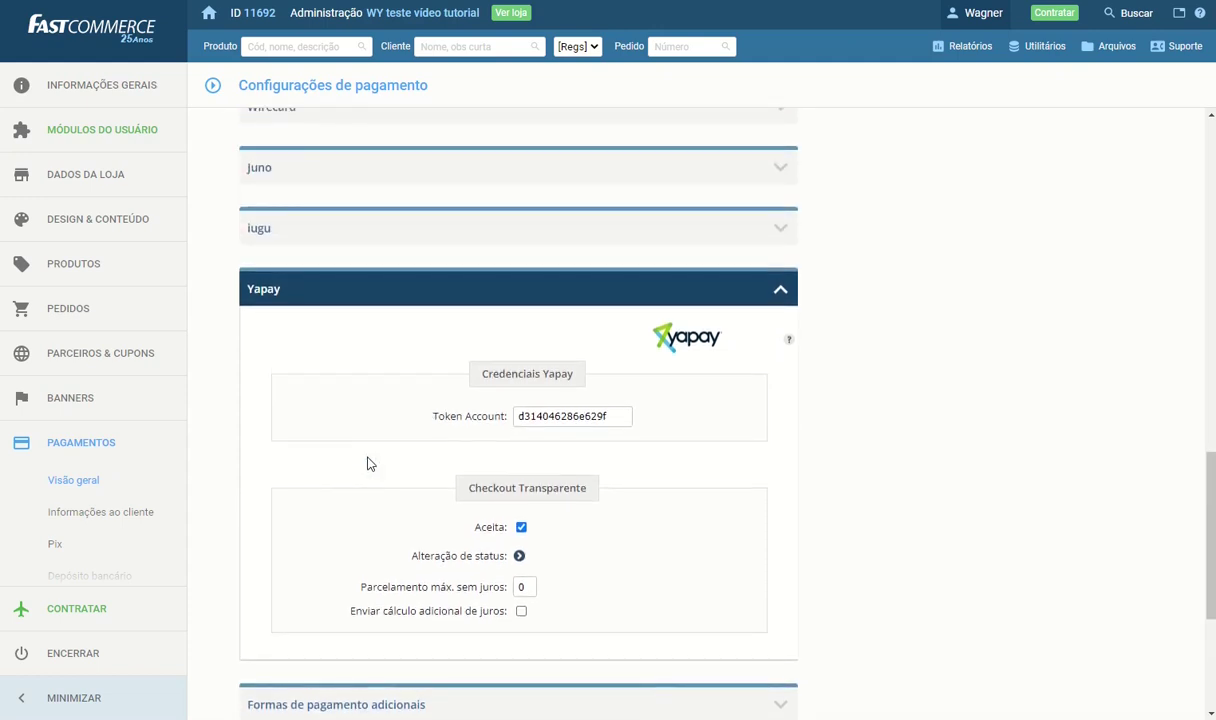
scroll(367, 505, up, 5)
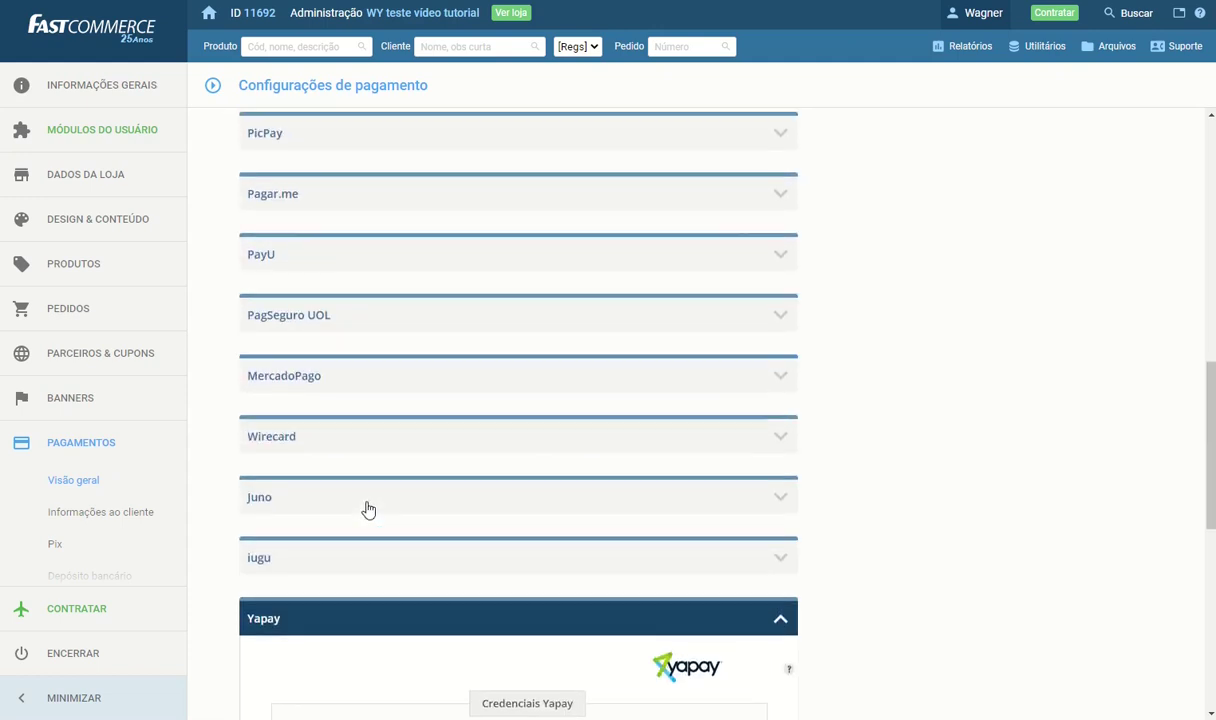
Set the Amex, Elo and Hipercard credit card brands to process through Yapay
click(384, 248)
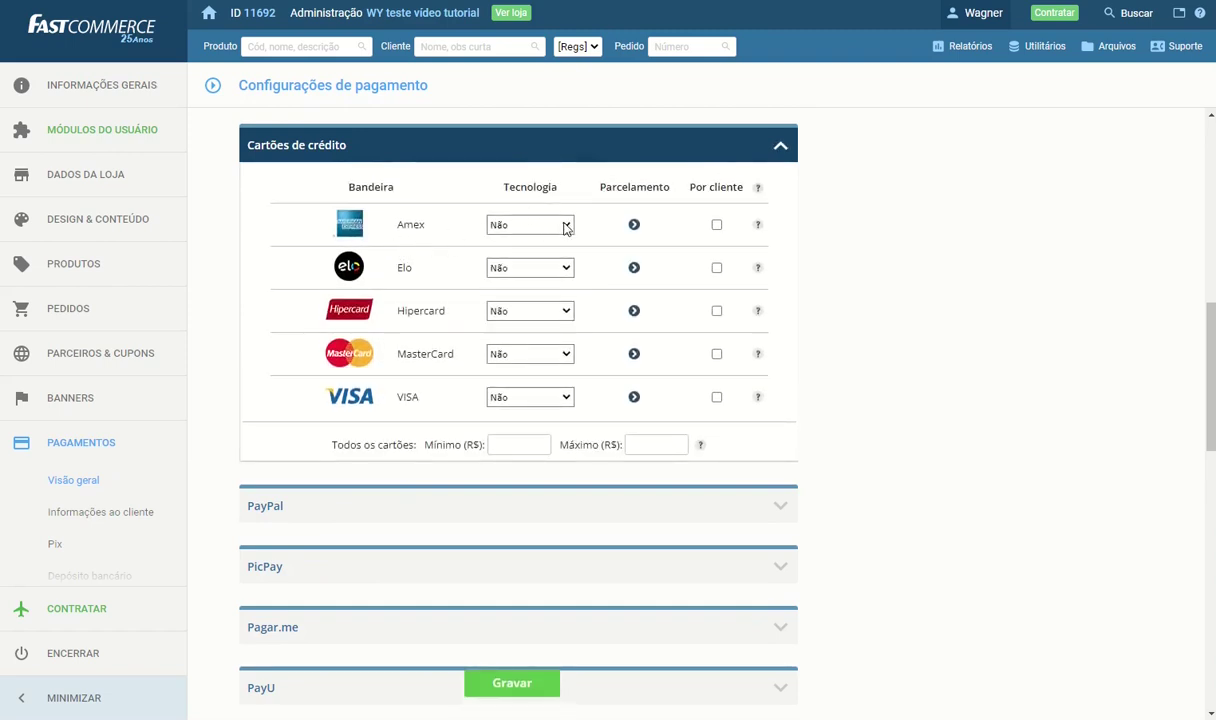
click(565, 226)
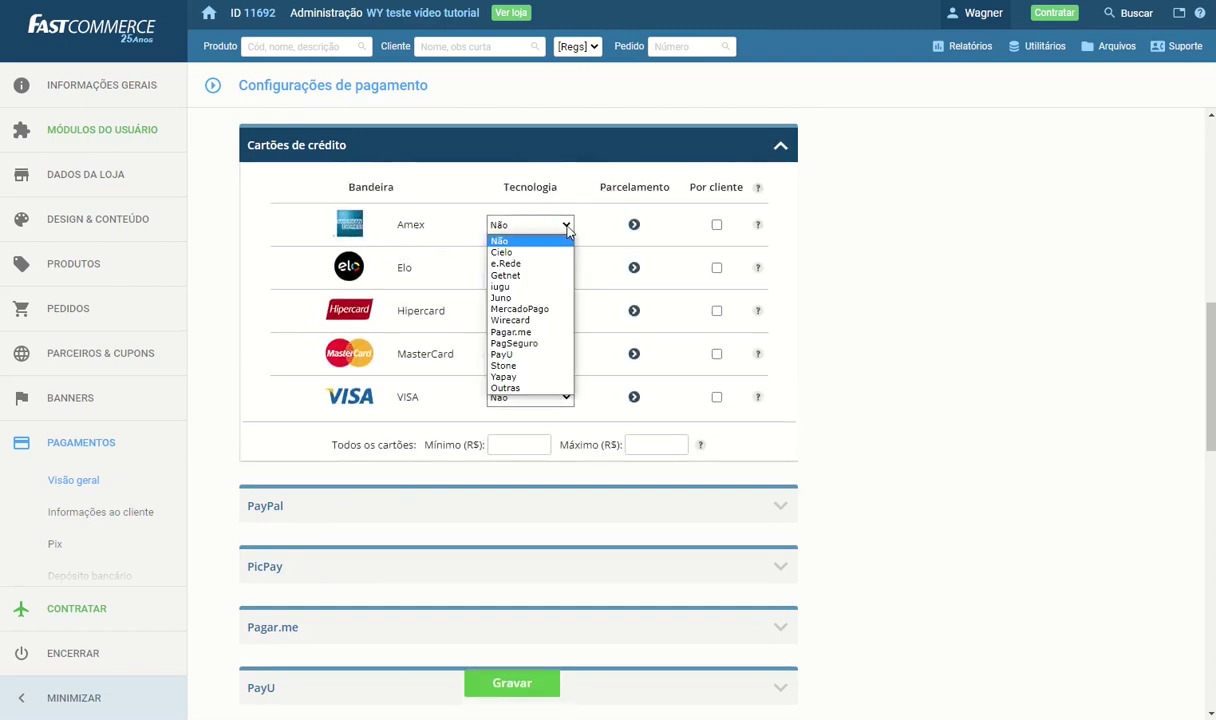
click(537, 377)
click(565, 267)
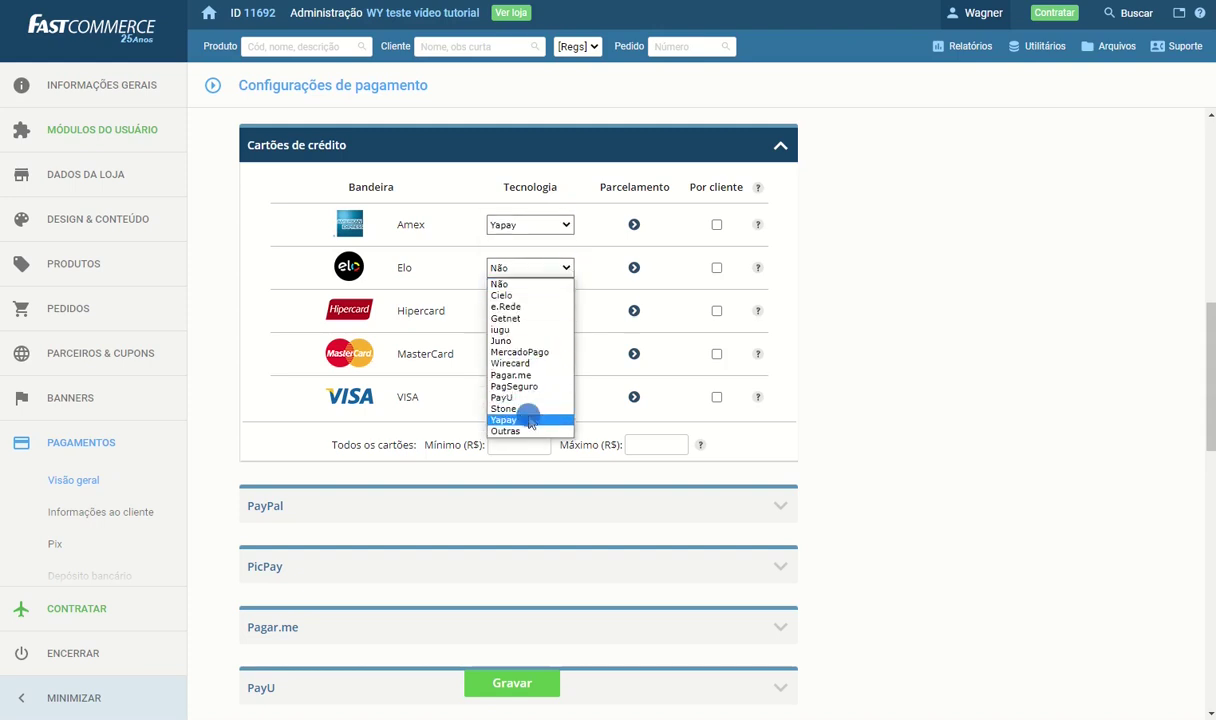
click(530, 414)
click(562, 311)
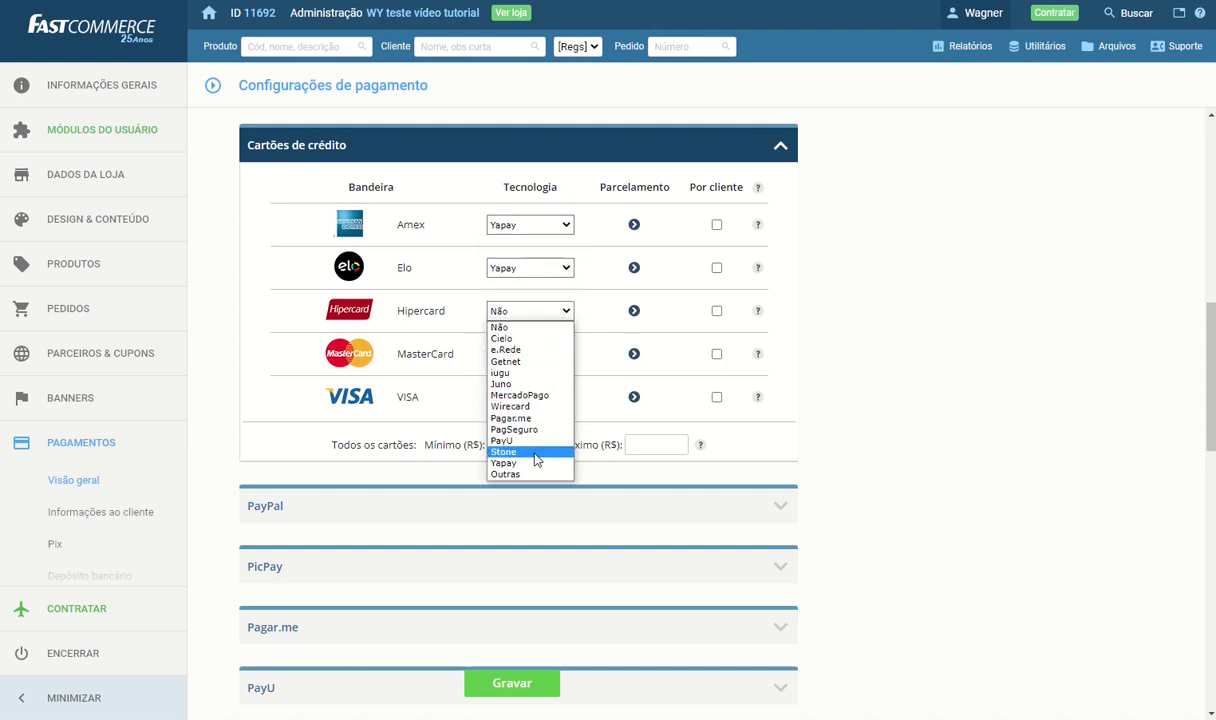
click(535, 467)
Route MasterCard and VISA through Yapay too, then bring up Amex's installment settings
click(566, 356)
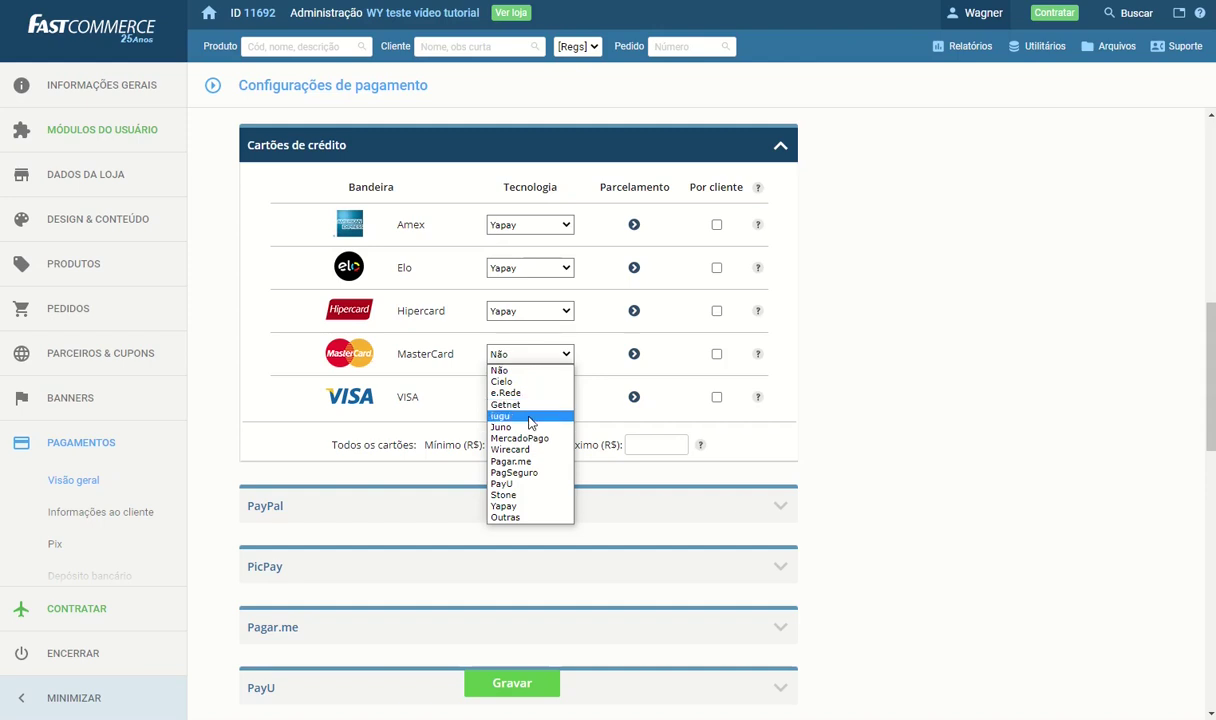
click(515, 506)
click(545, 408)
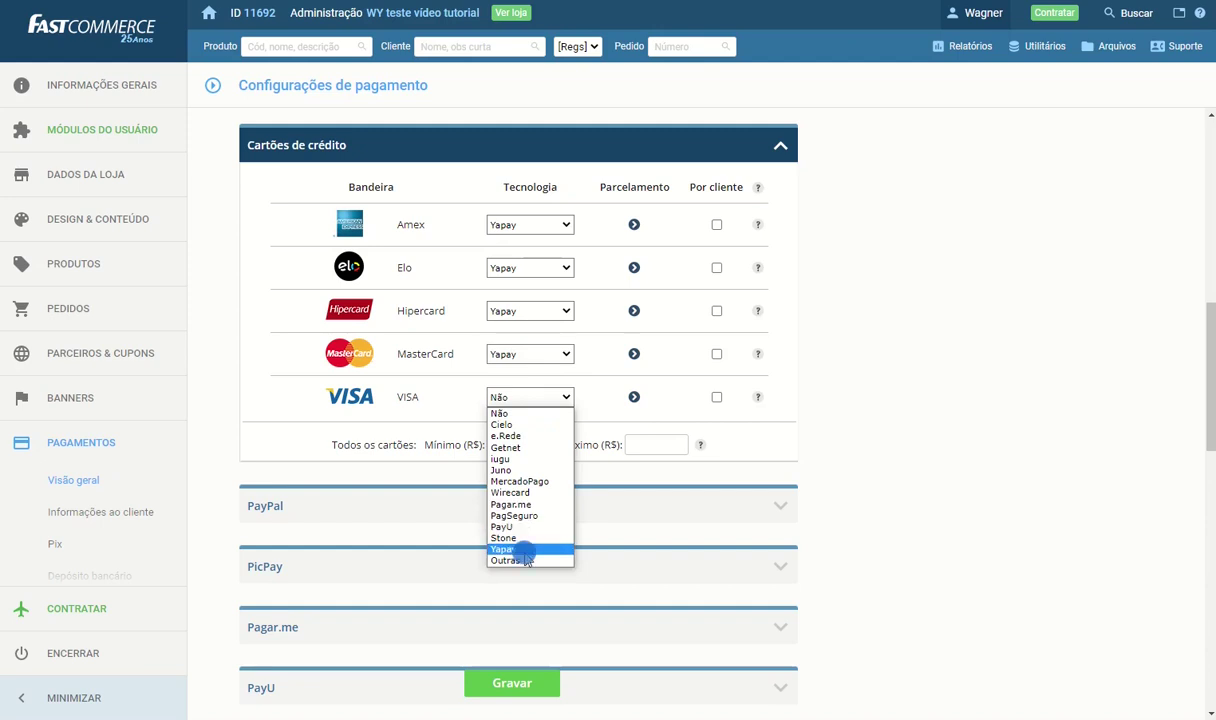
click(510, 545)
click(602, 396)
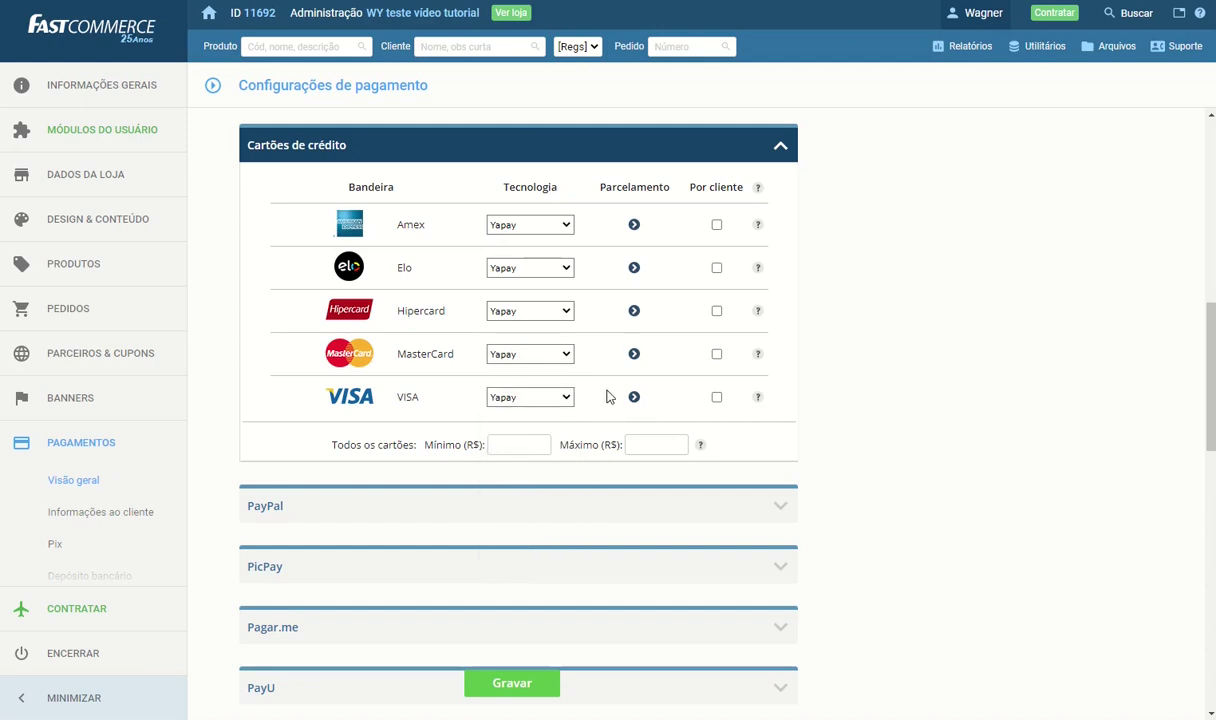
click(634, 226)
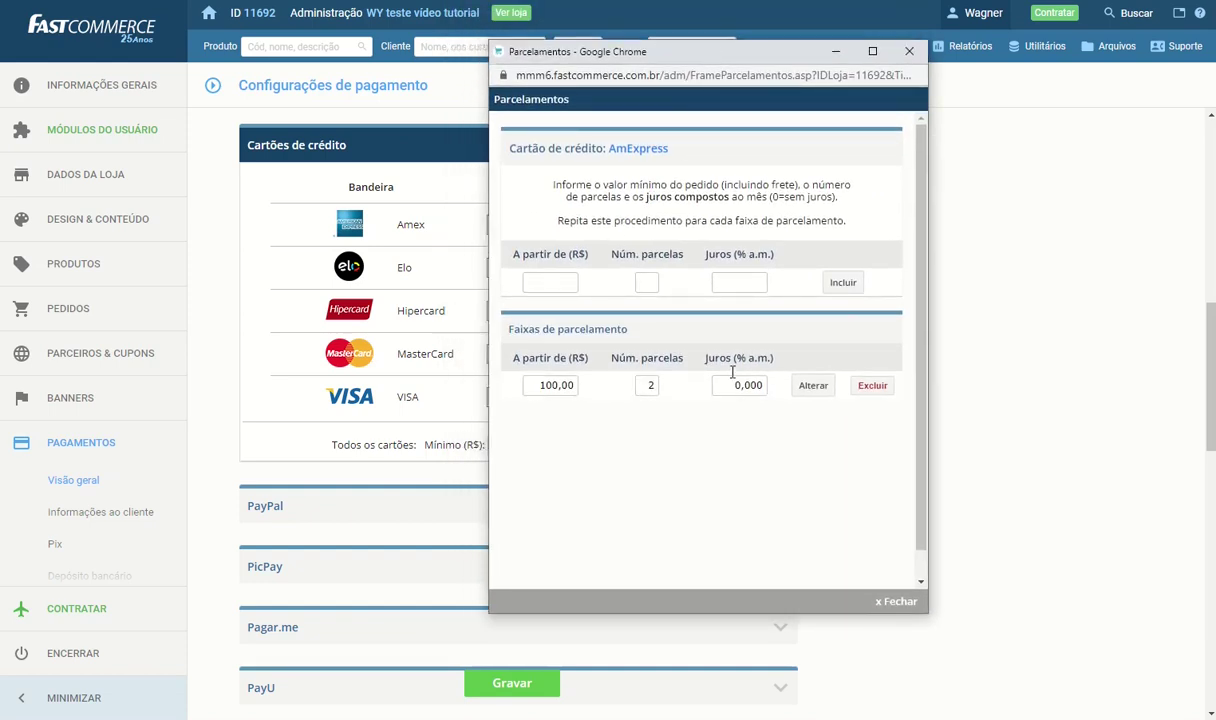
Add an Amex tier: minimum R$ 150,00, 3 installments, 0 interest, then close the Parcelamentos window
click(548, 282)
text(105)
double_click(546, 281)
text(150)
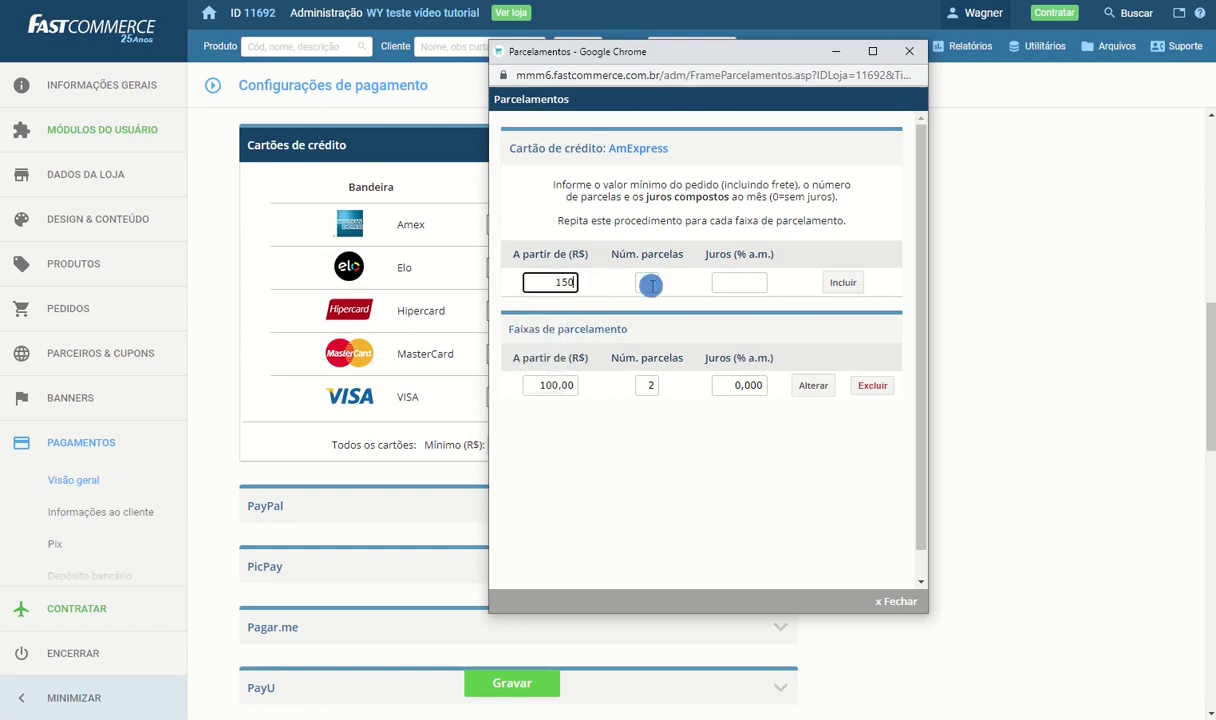
click(648, 282)
text(3)
click(725, 282)
text(0)
click(824, 284)
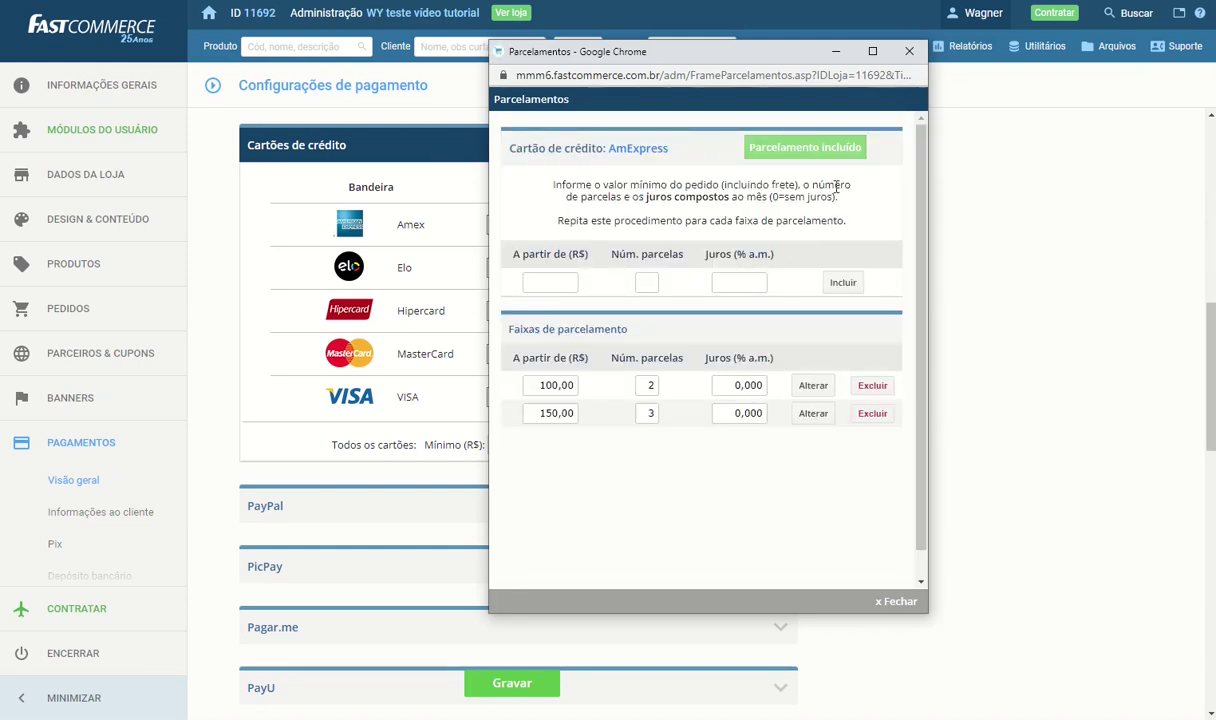
click(911, 52)
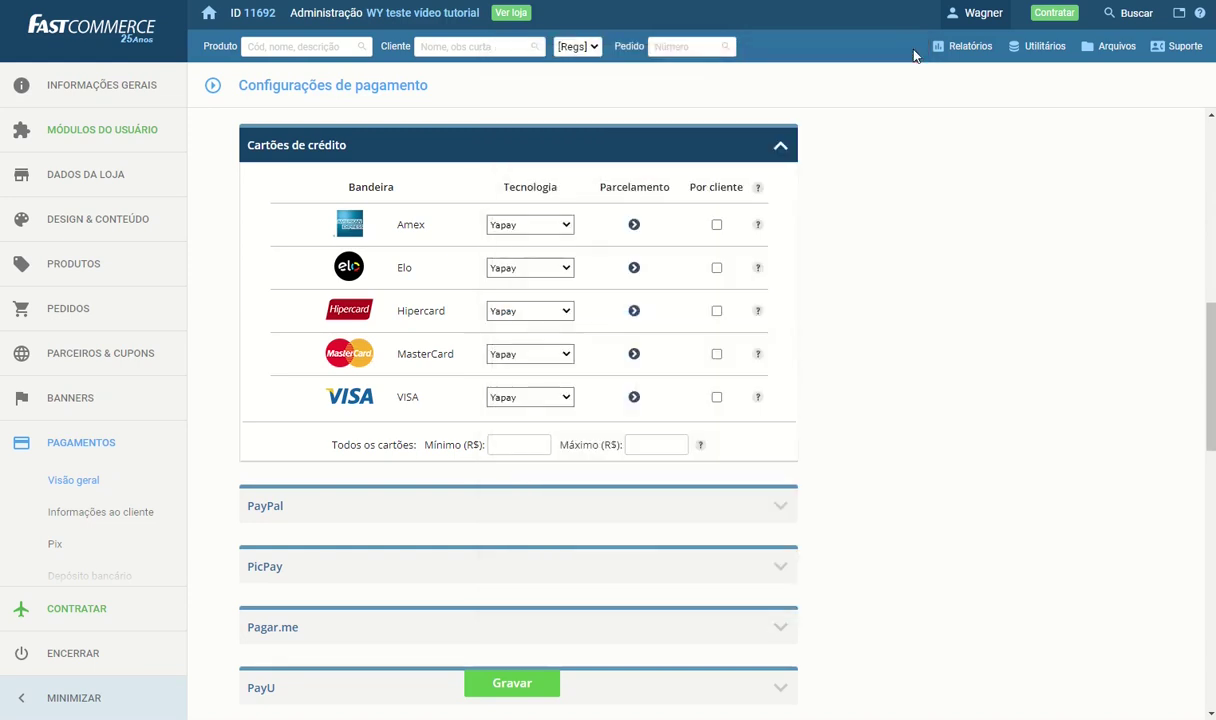
Collapse credit cards, check PayPal's Client Id and Secret fields, then collapse PayPal
click(779, 149)
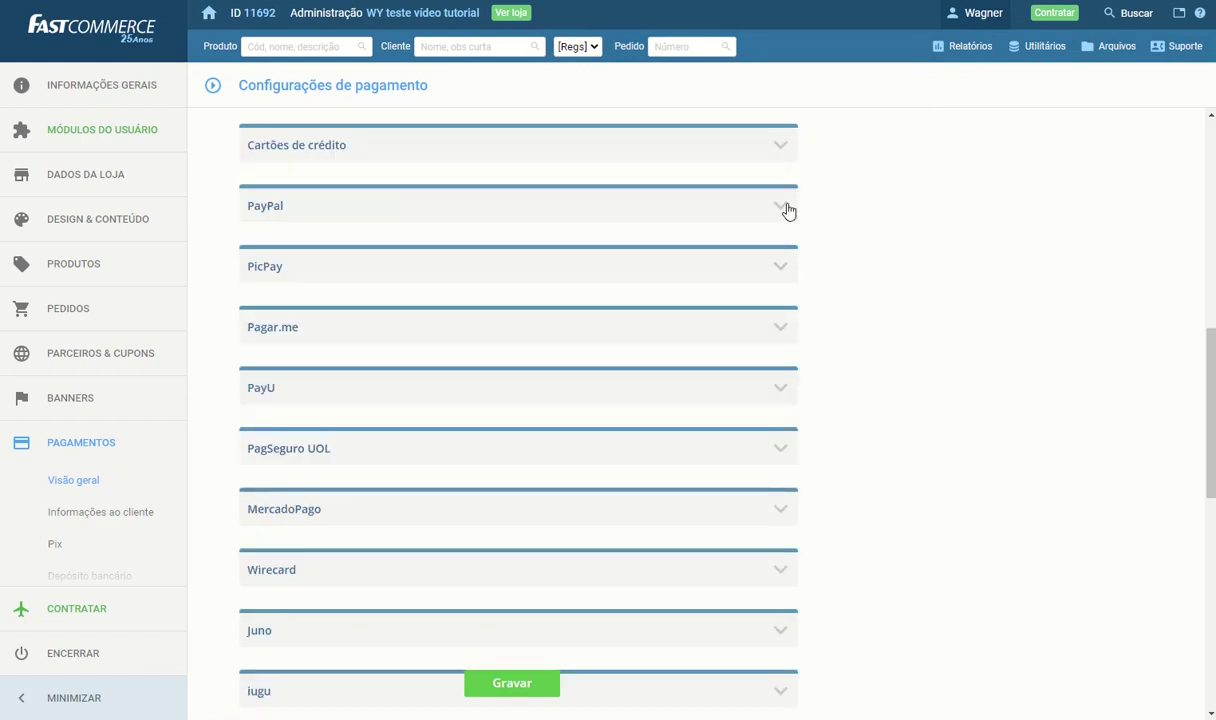
click(785, 206)
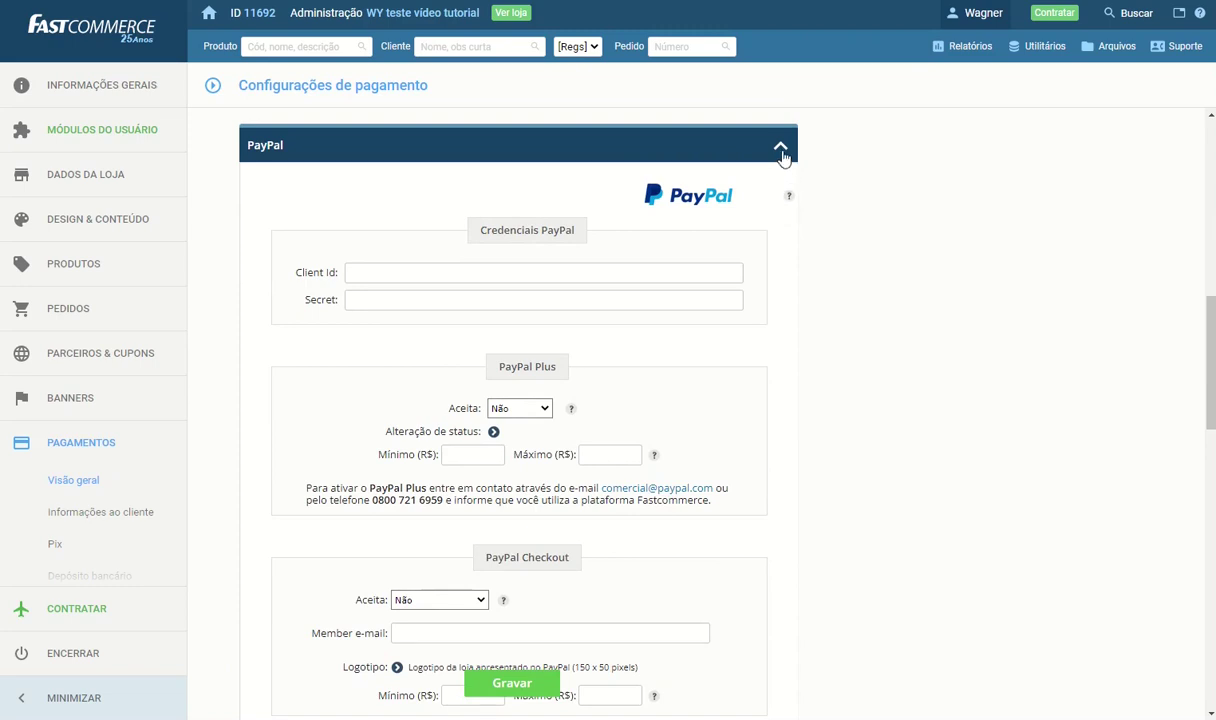
click(676, 272)
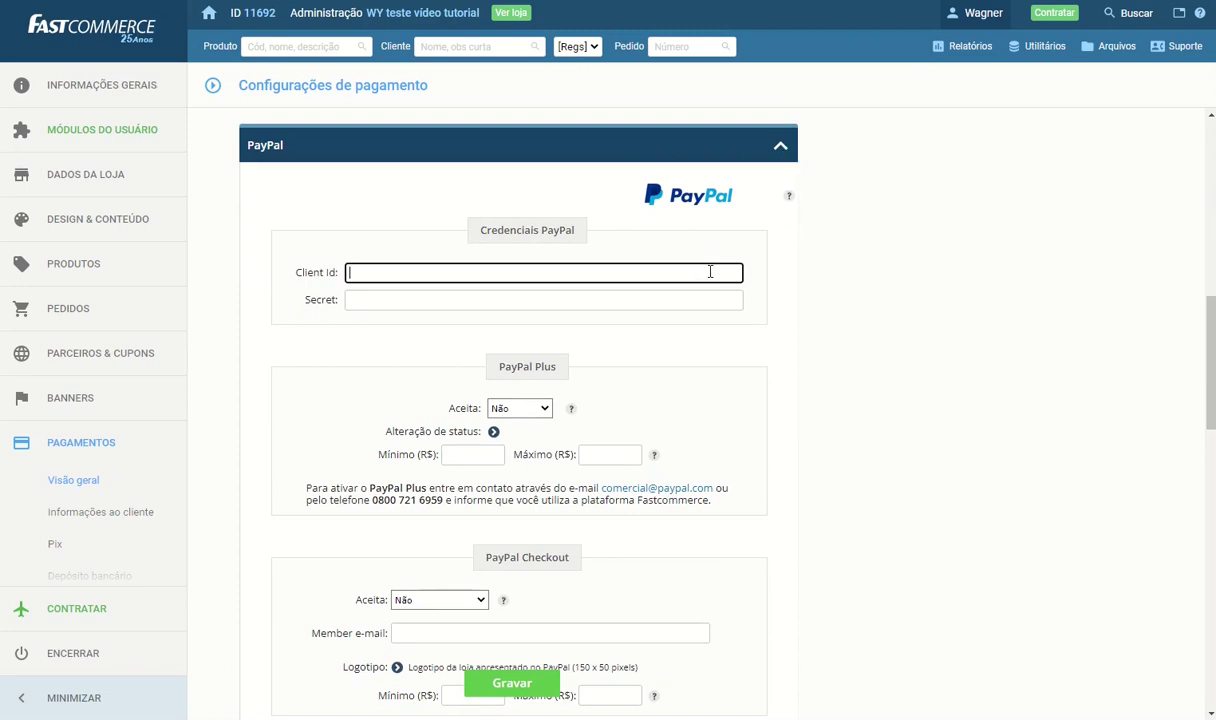
click(688, 300)
click(781, 150)
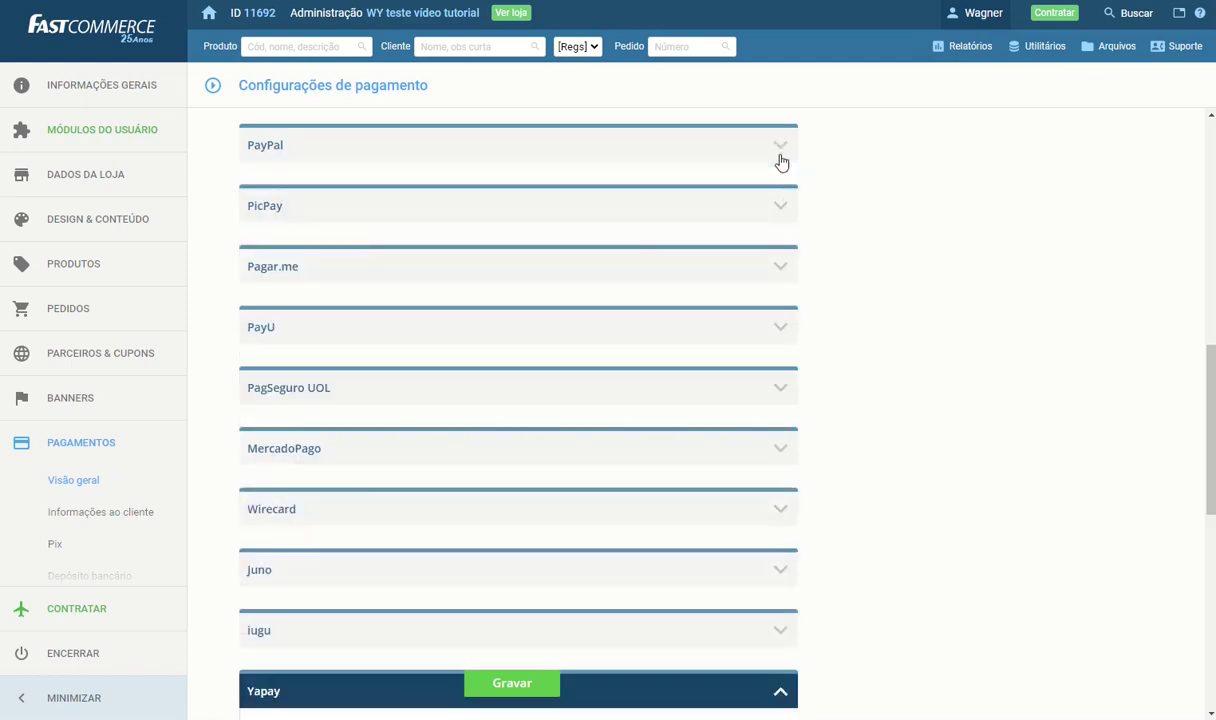